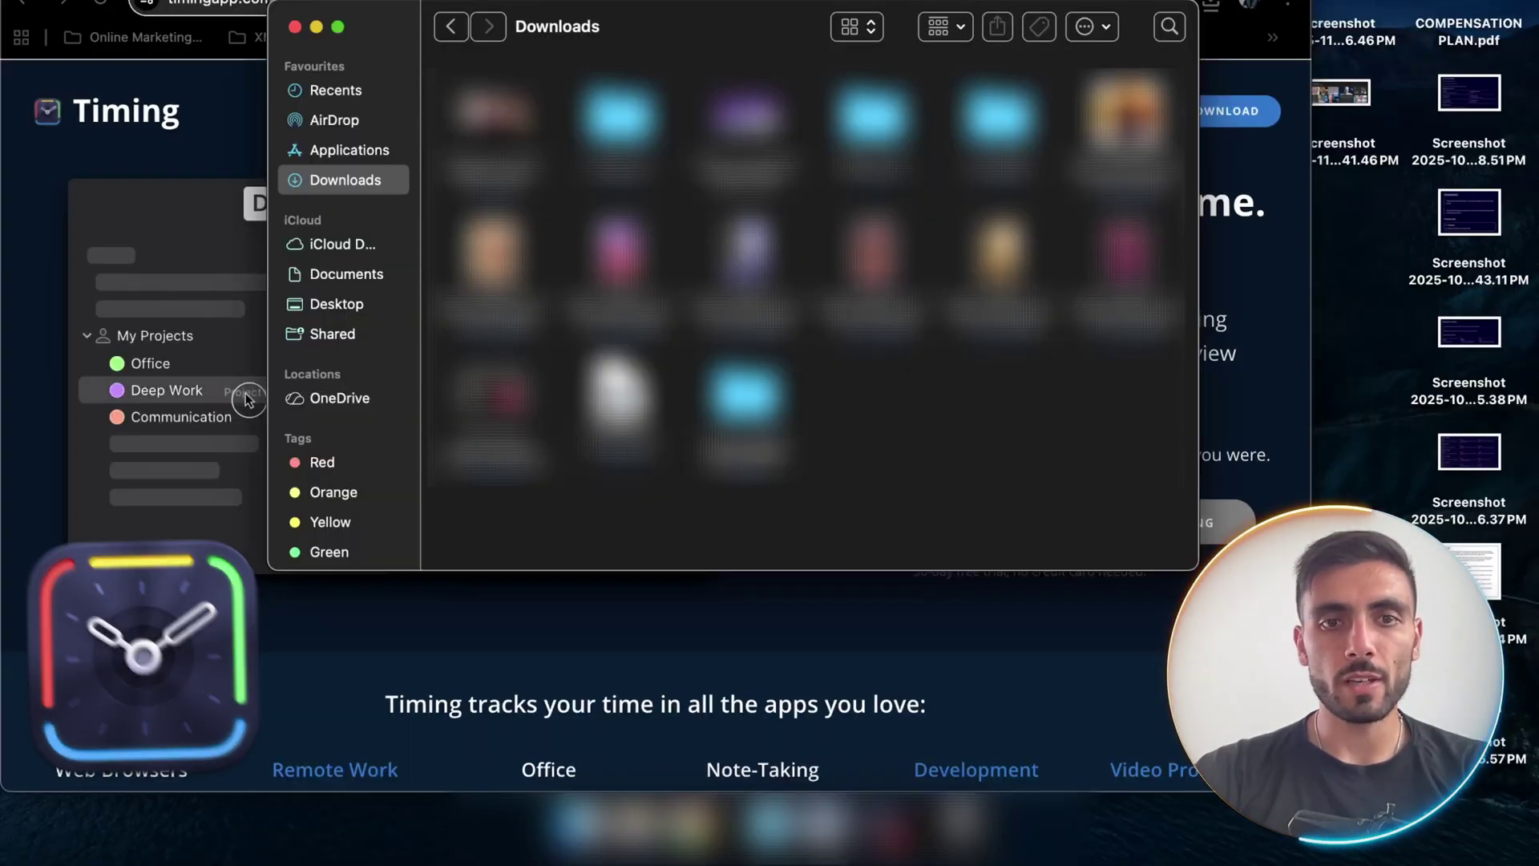
- Open Timing.dmg from Downloads to mount the installer and launch Timing
double_click(619, 400)
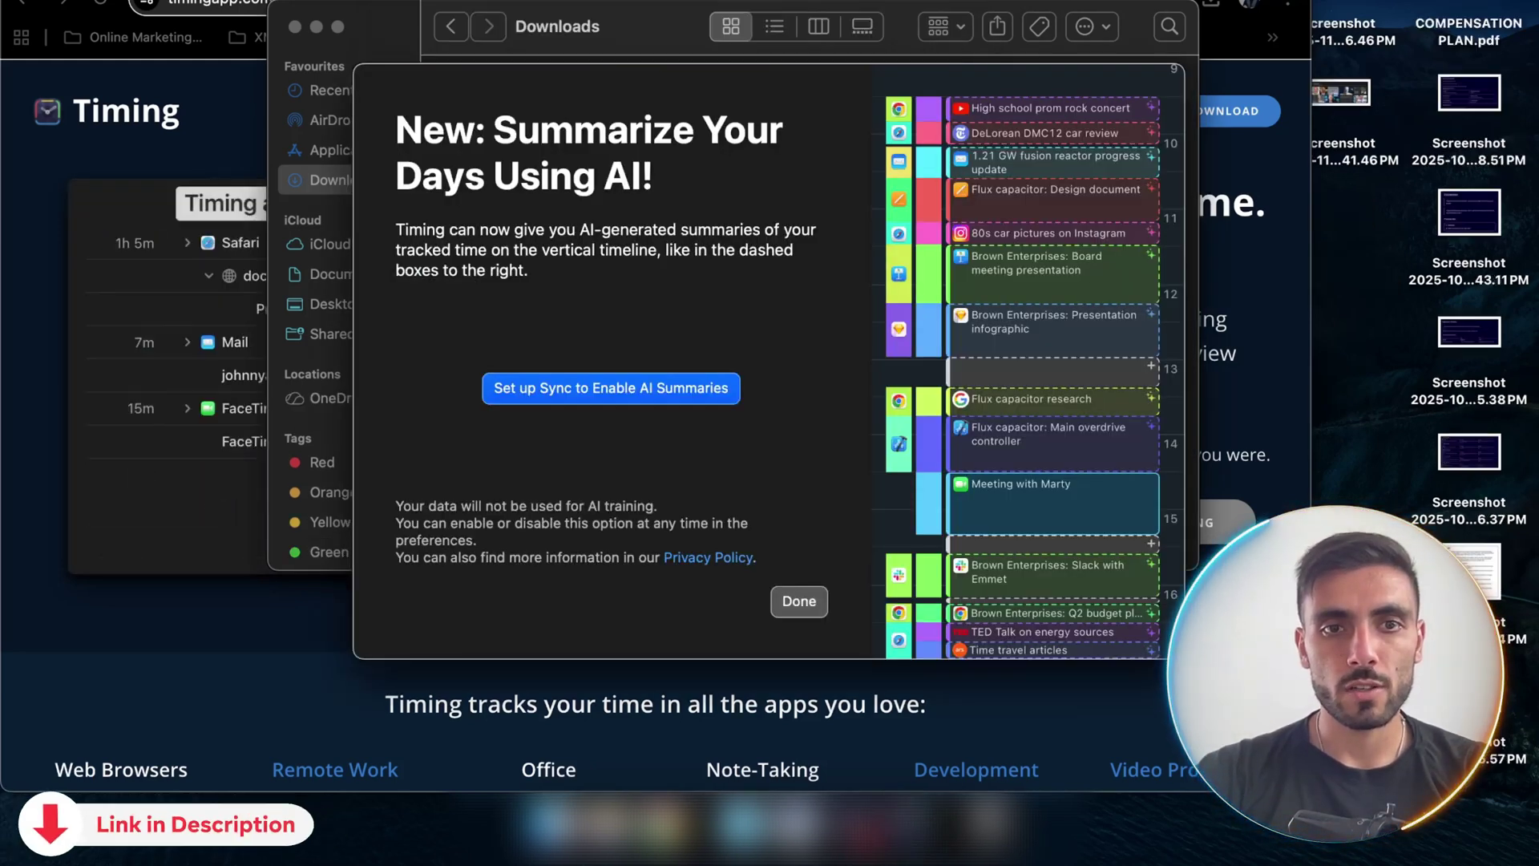
- Choose Set up Sync, paste the password into Confirm Password, and submit the sign-up
key("Return")
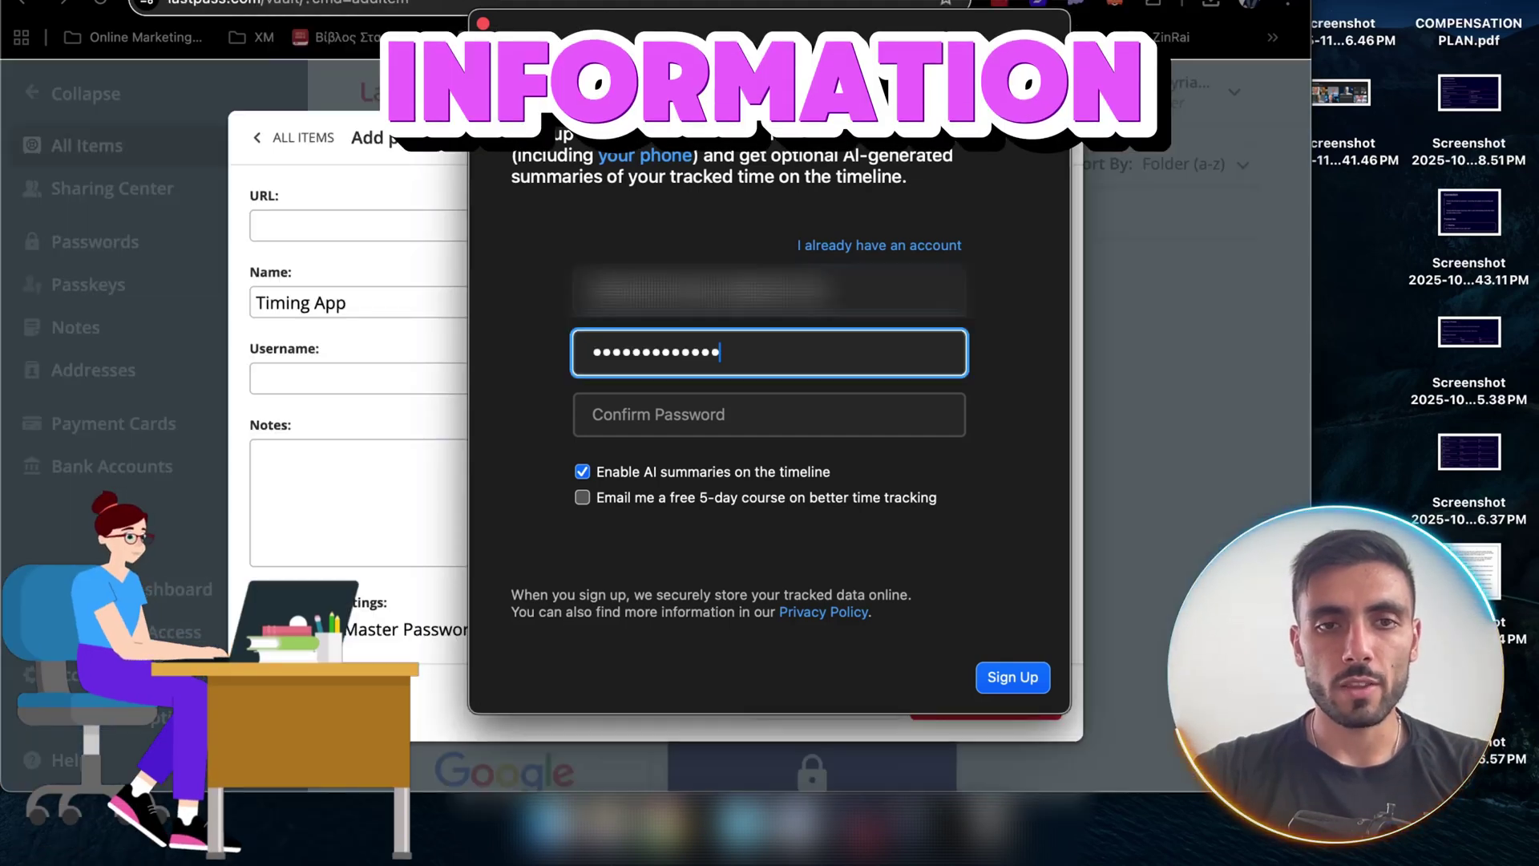
key("Tab")
key("super+v")
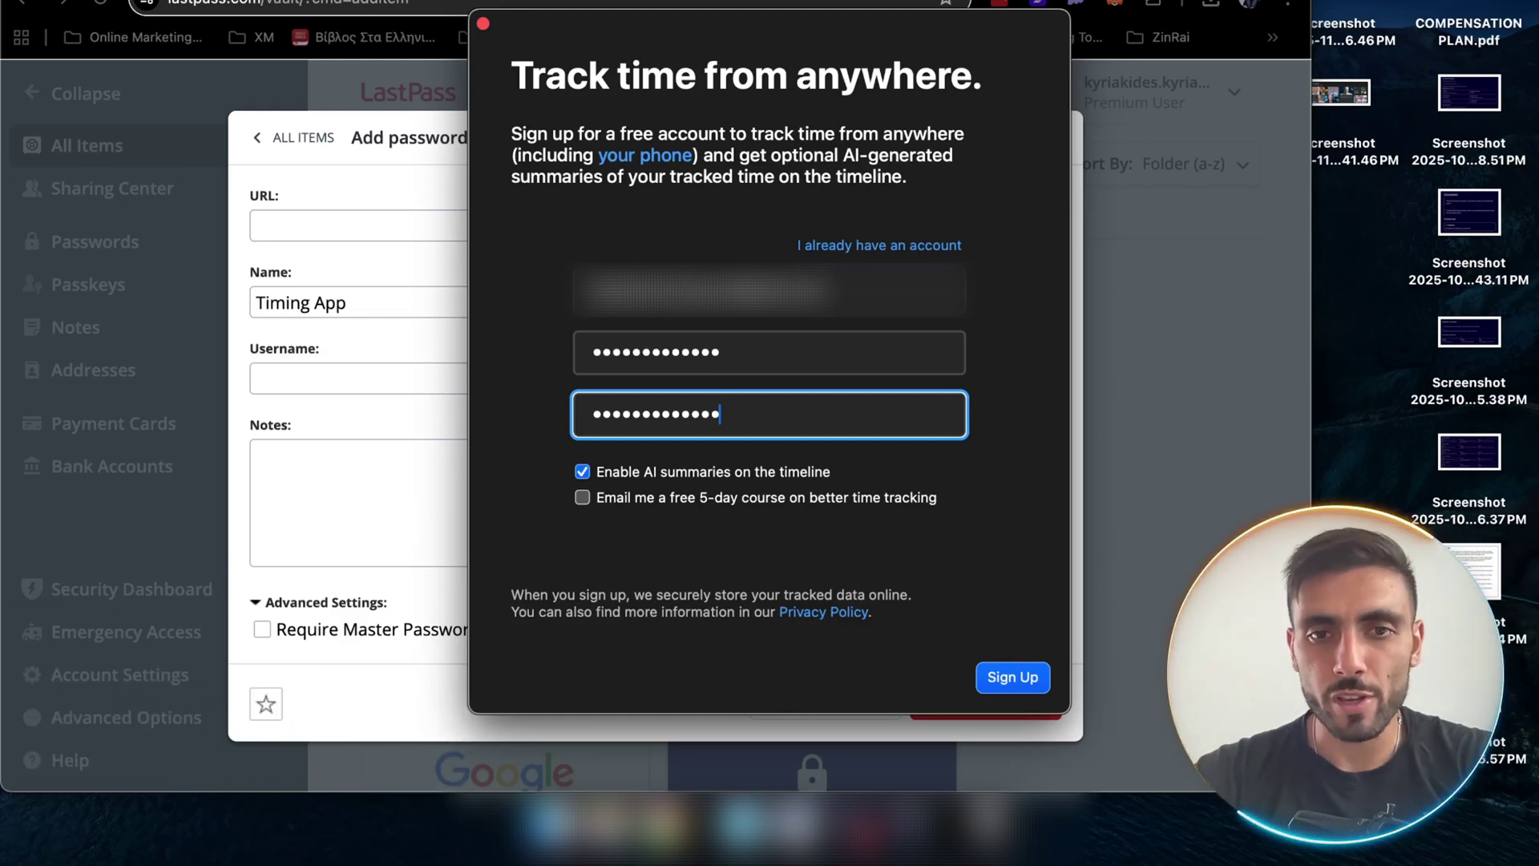
key("Return")
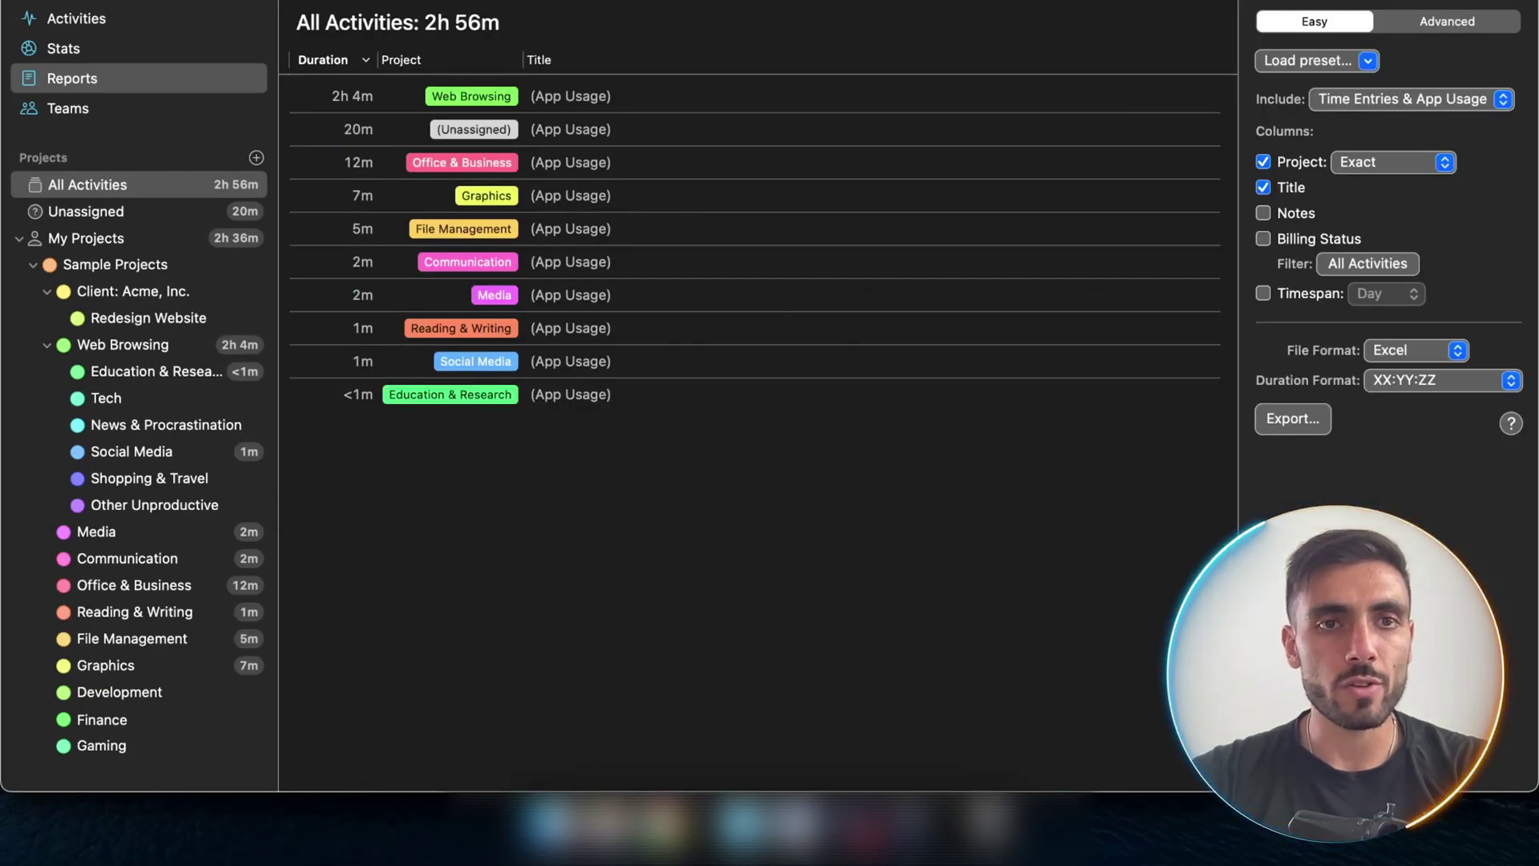
- Review the Web Browsing, Office & Business, File Management, Communication, Reading & Writing and Social Media rows
left_click(721, 96)
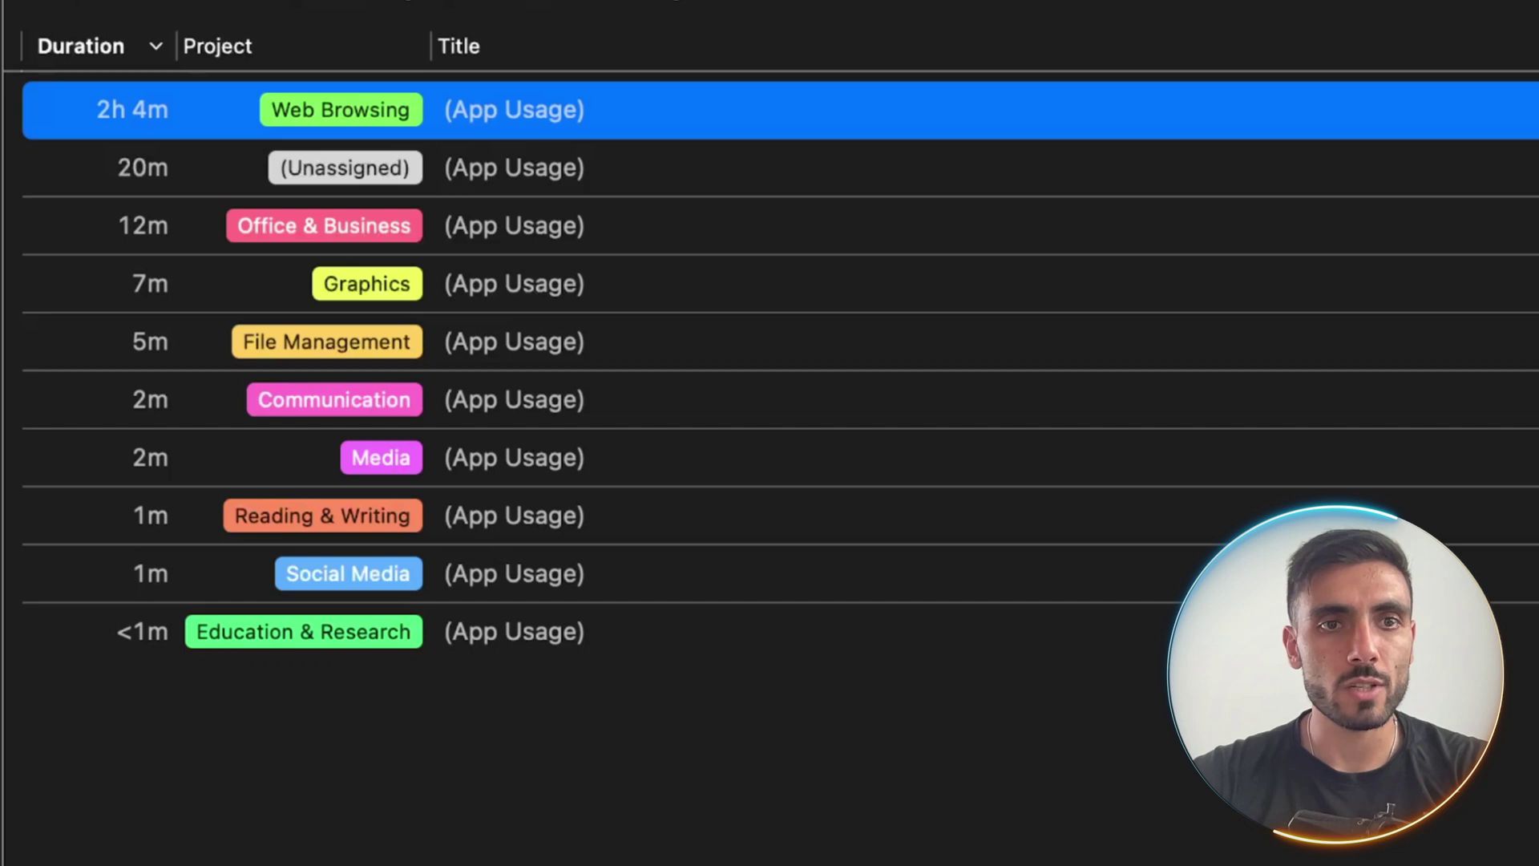
left_click(722, 226)
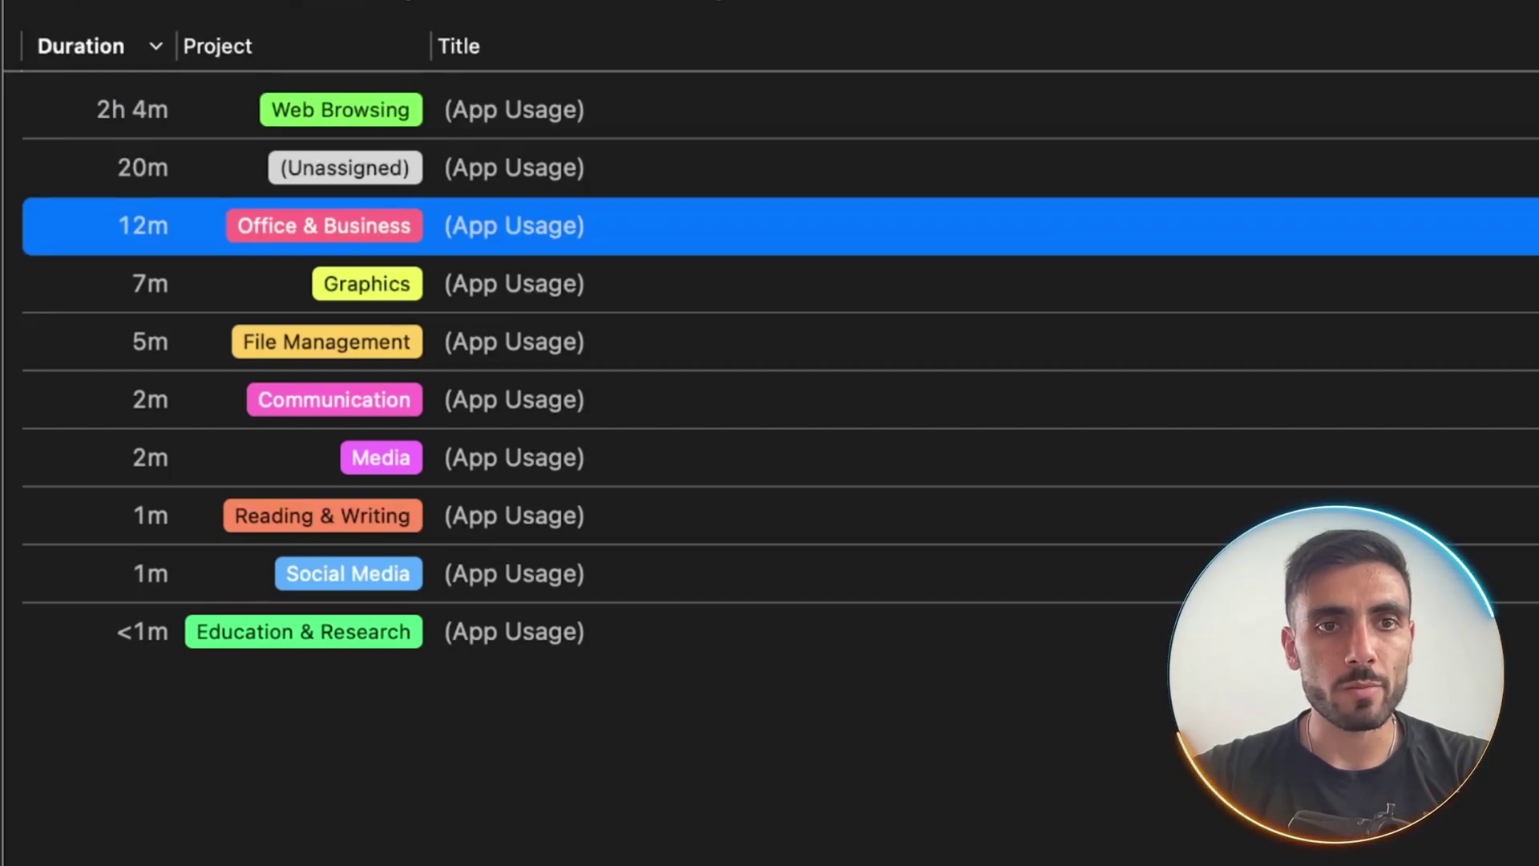
left_click(722, 342)
left_click(721, 399)
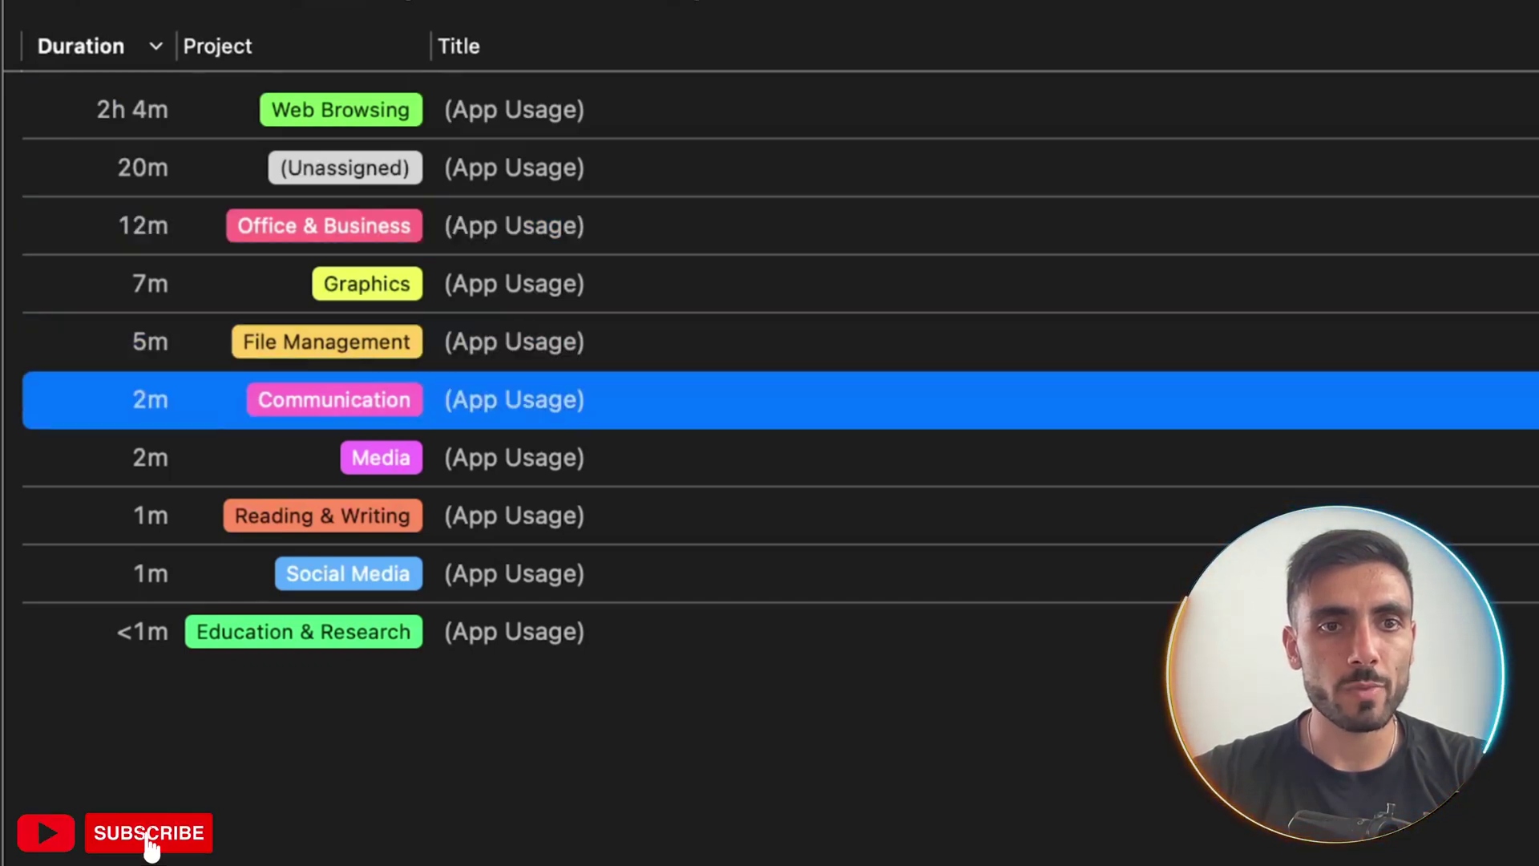
left_click(721, 515)
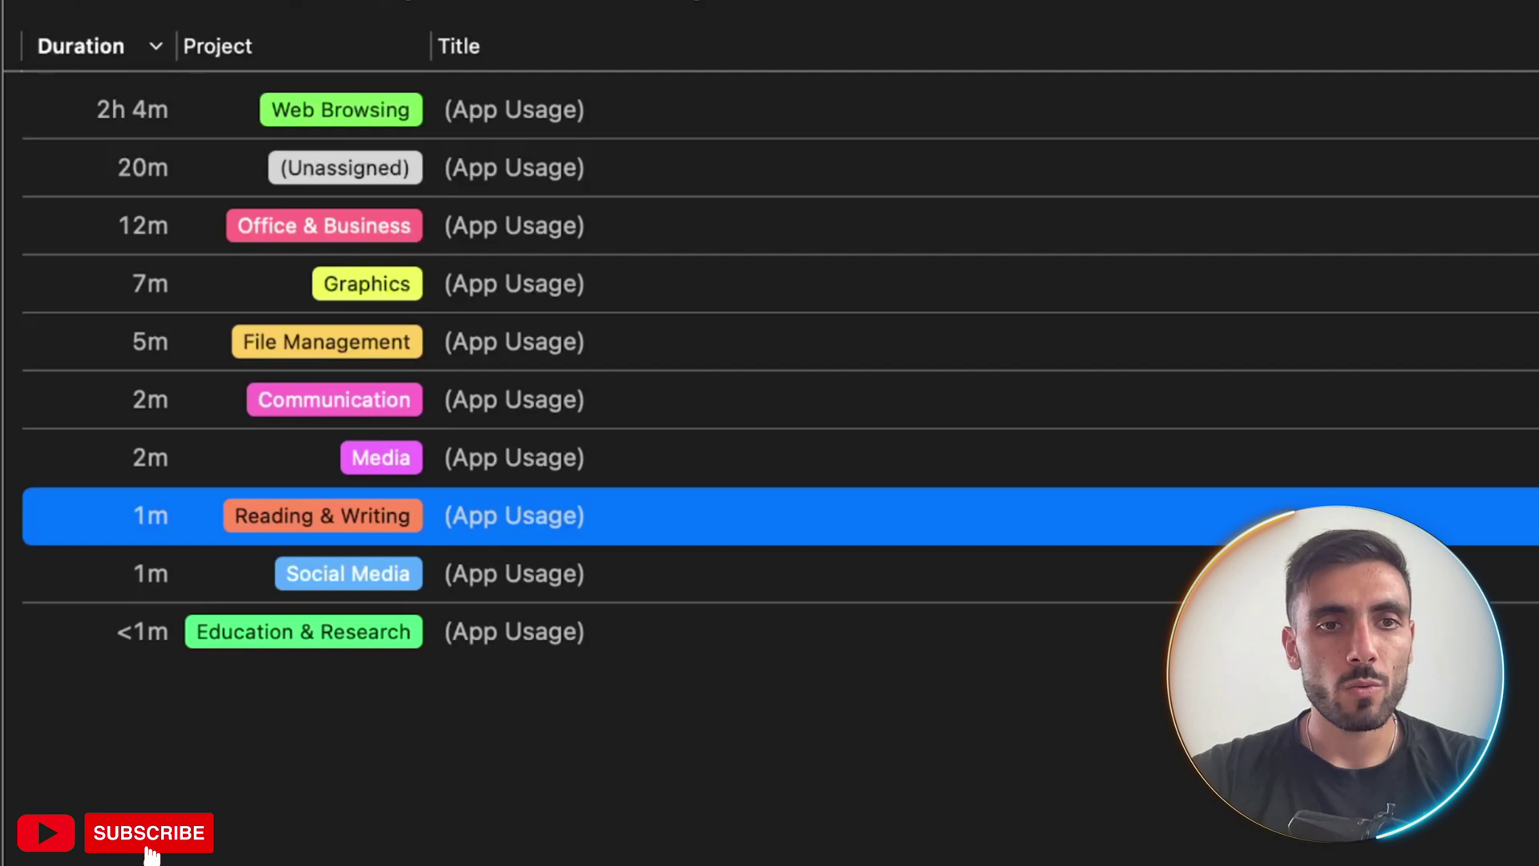
left_click(721, 573)
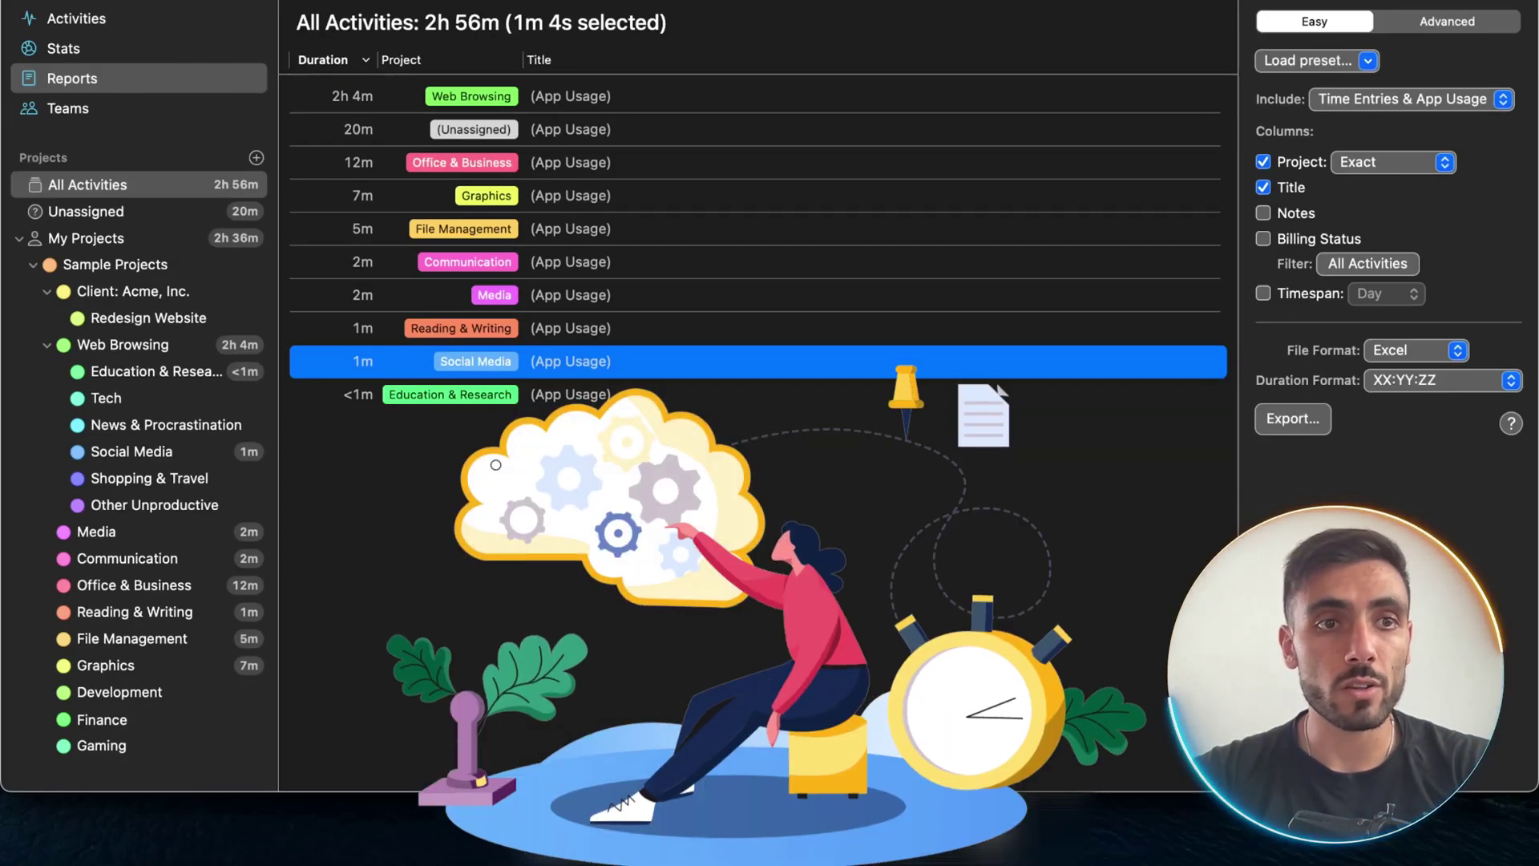
- Open the Stats dashboard and look over its charts
left_click(63, 48)
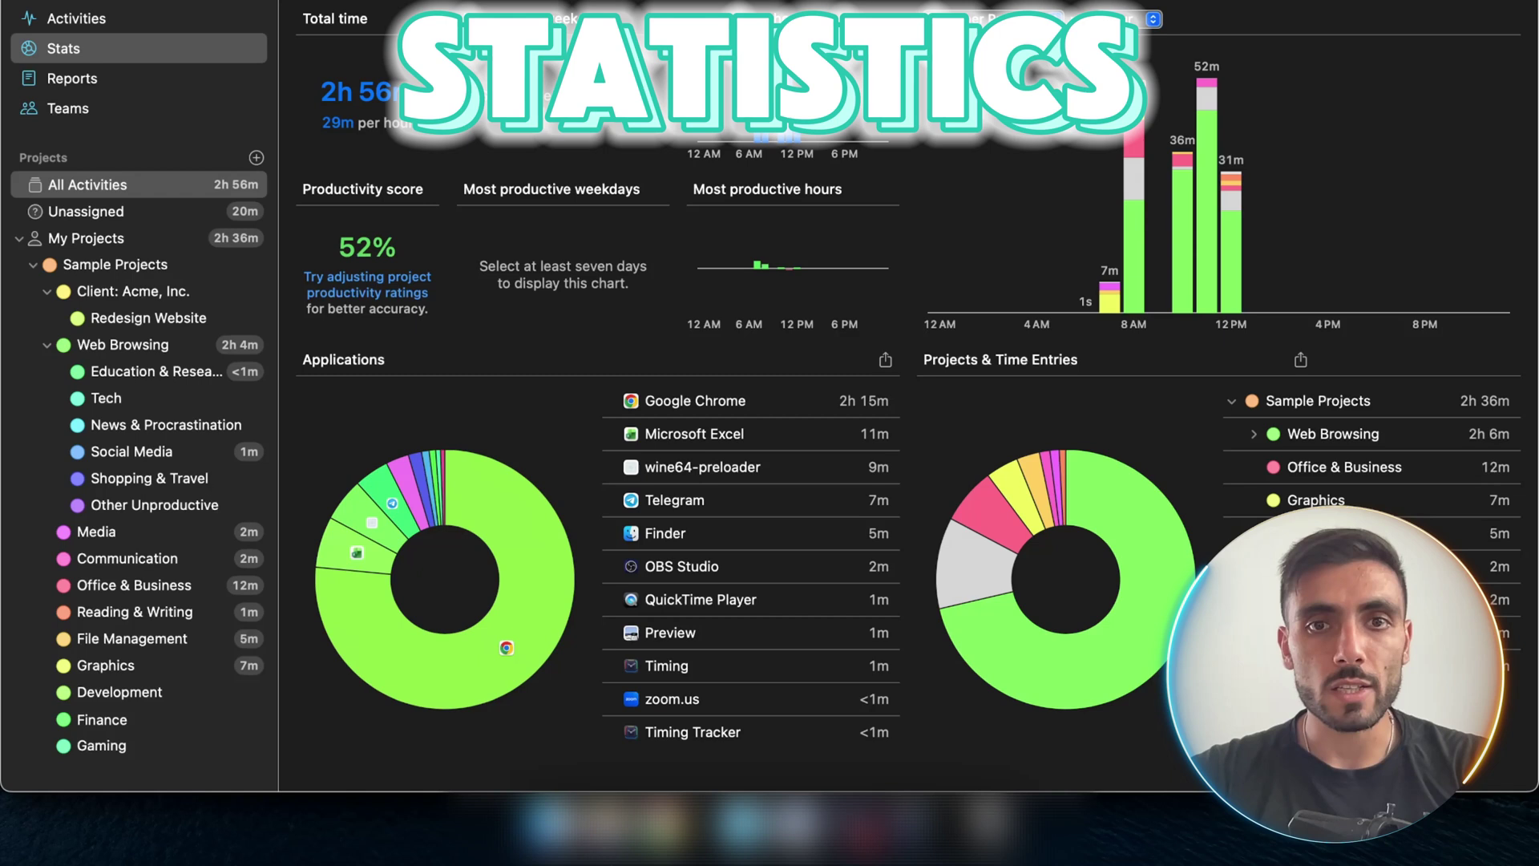
mouse_move(788, 105)
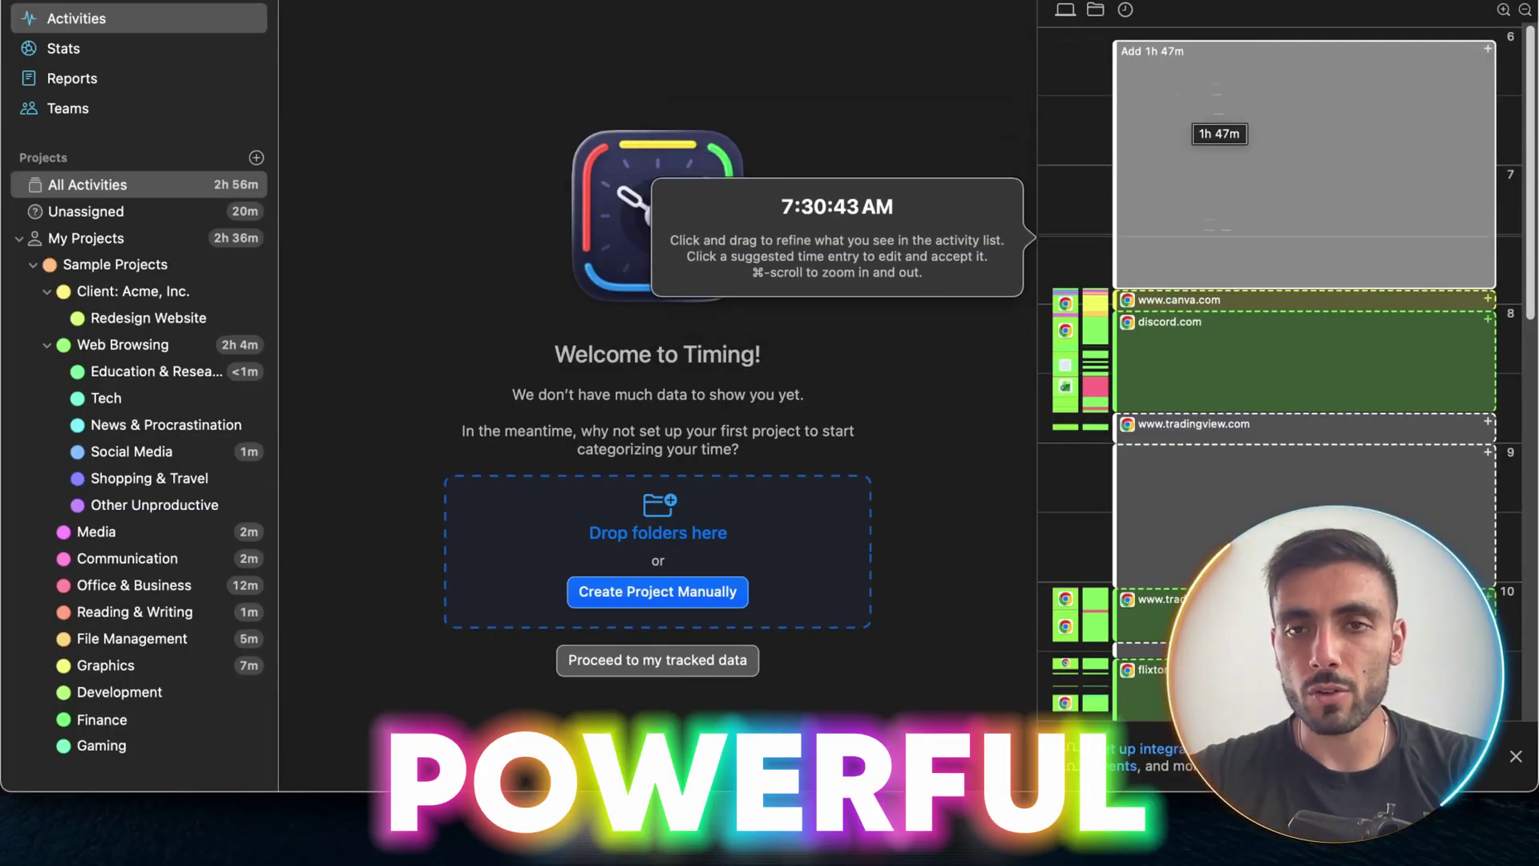
scroll(1283, 241, "down", 3)
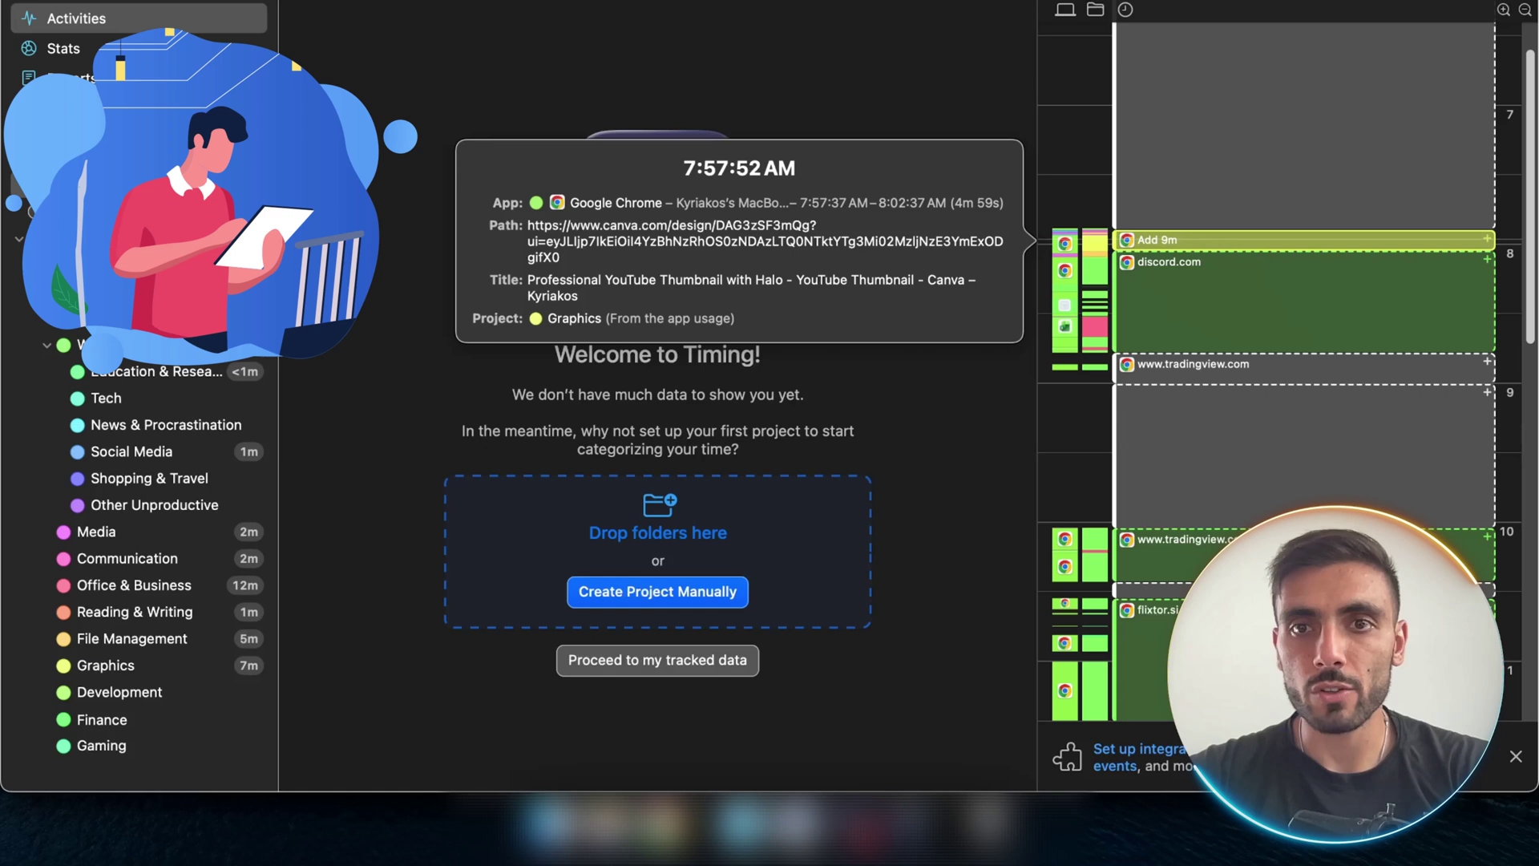
scroll(1283, 321, "down", 3)
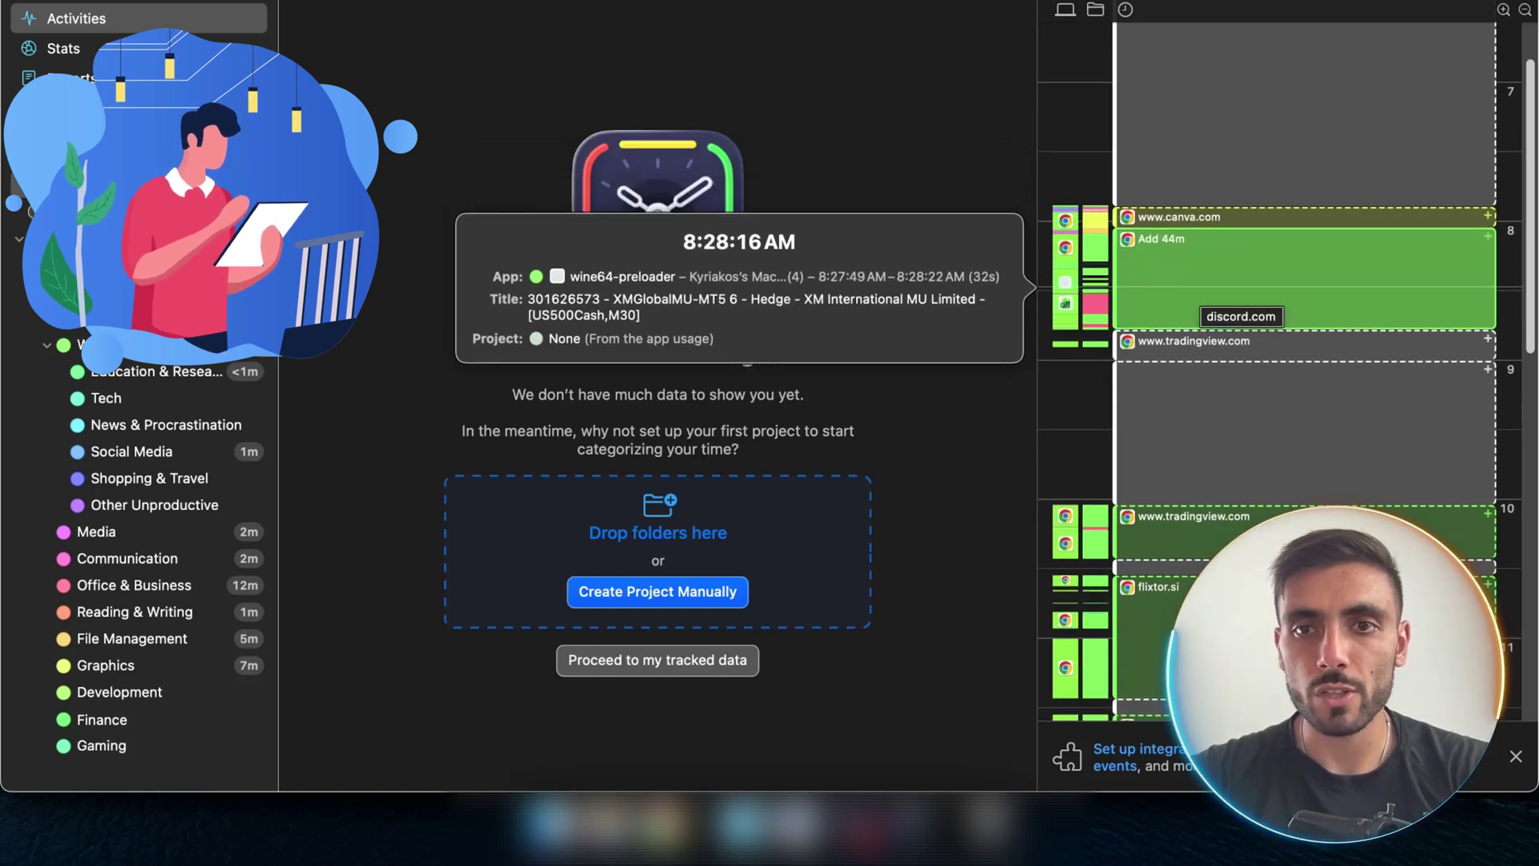
scroll(1282, 320, "down", 8)
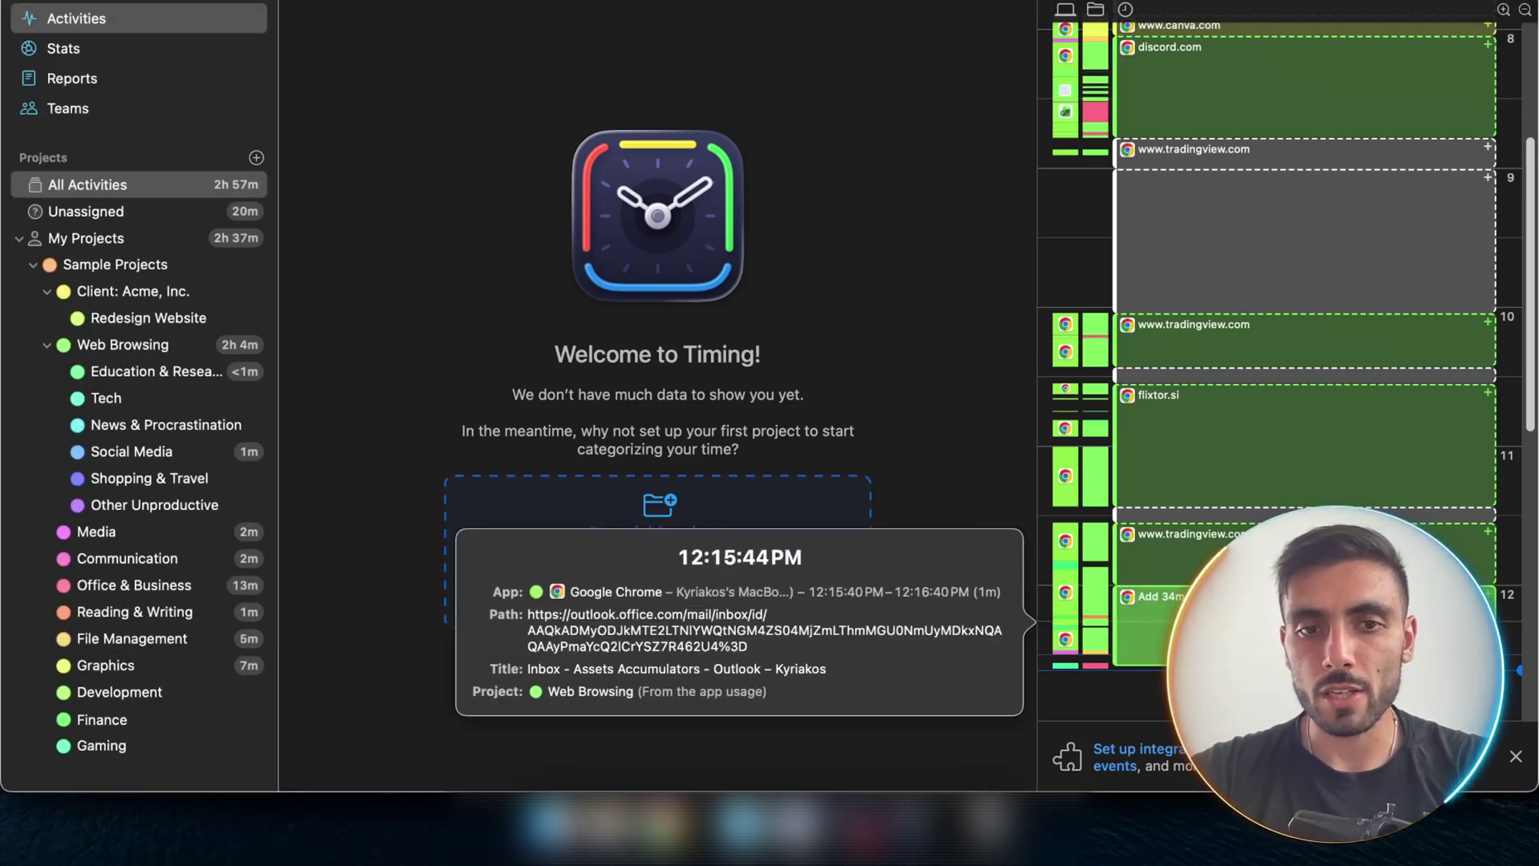
- Cancel an 11:33–12:00 time entry drawn on the timeline, then proceed to the tracked data
left_click_drag(1066, 532, 1066, 594)
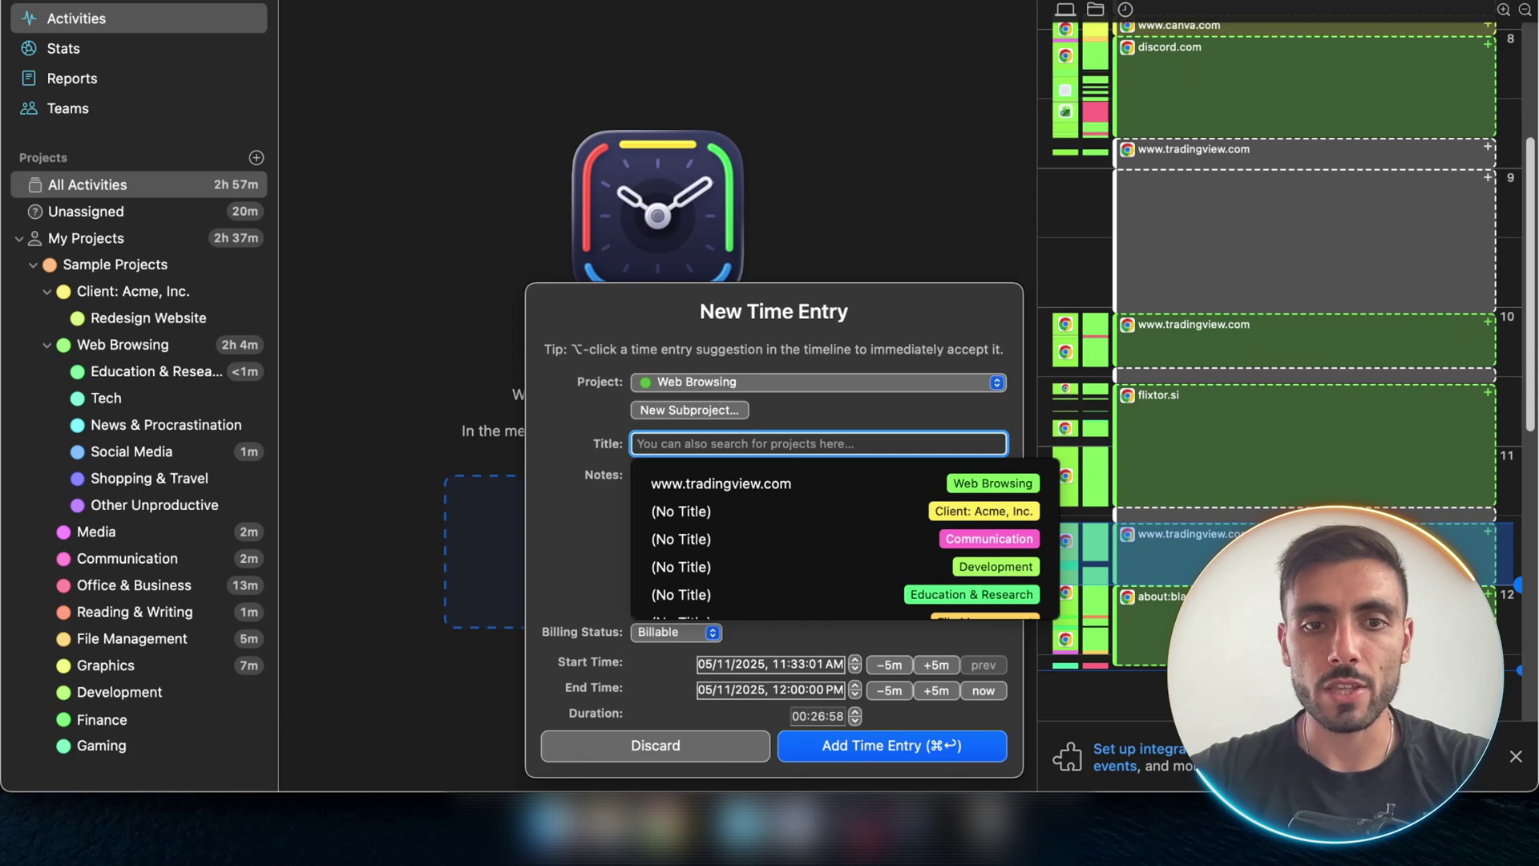
key("Escape")
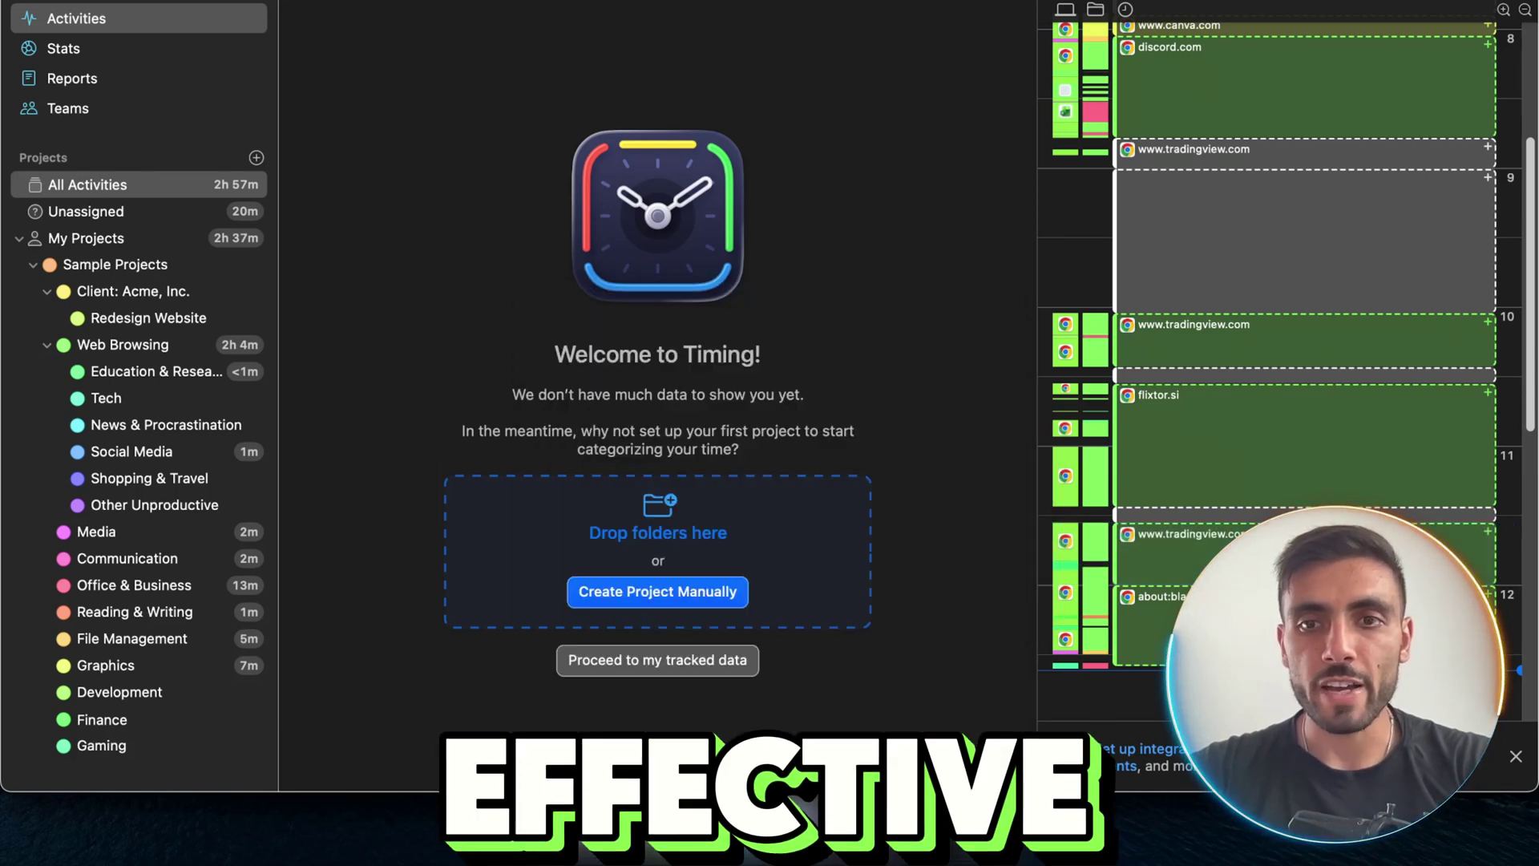
scroll(1082, 330, "up", 10)
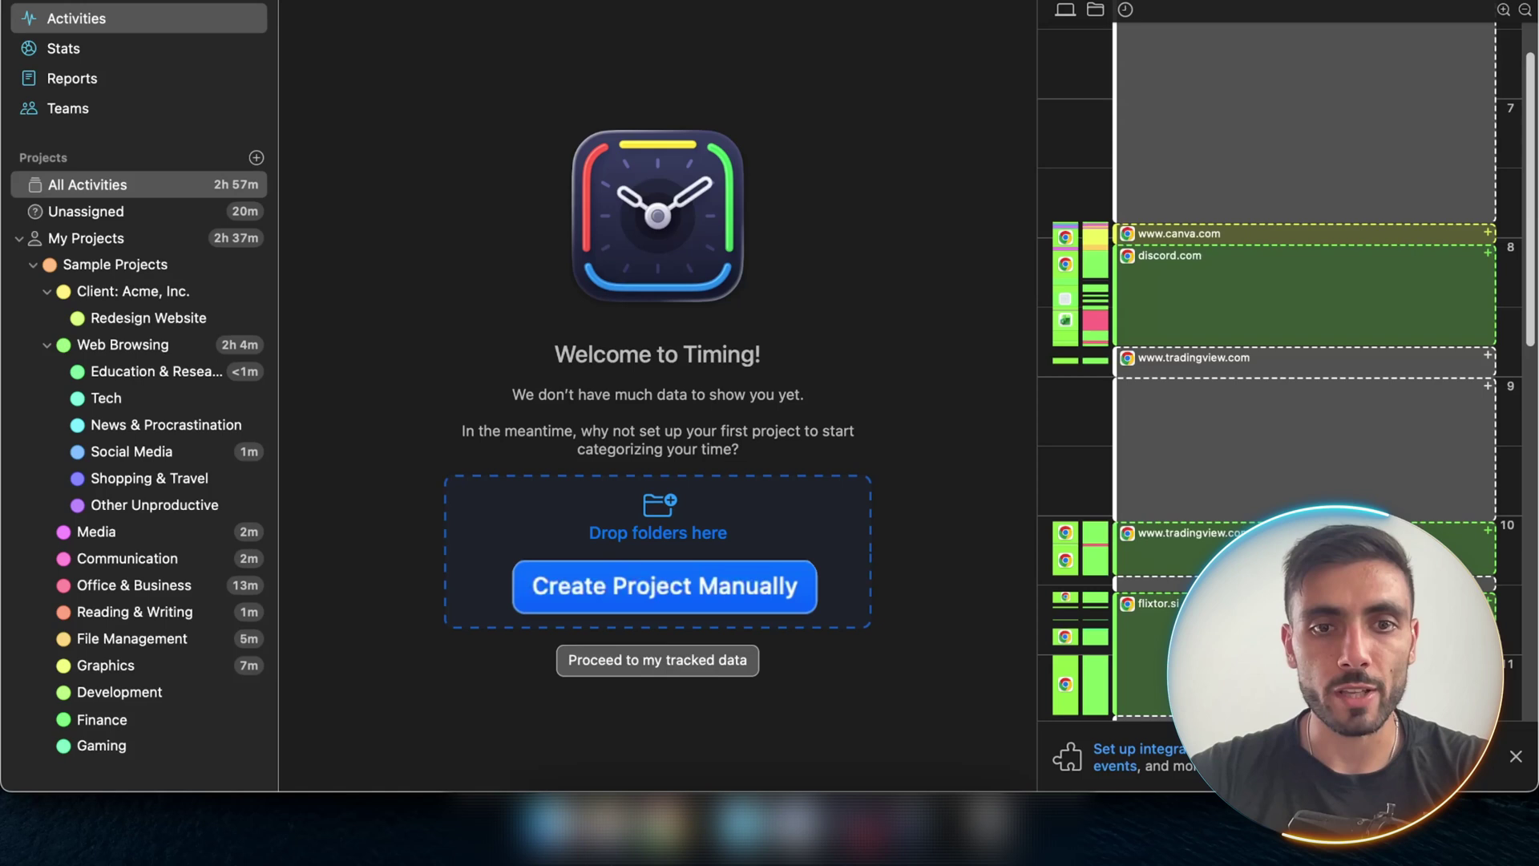
left_click(657, 659)
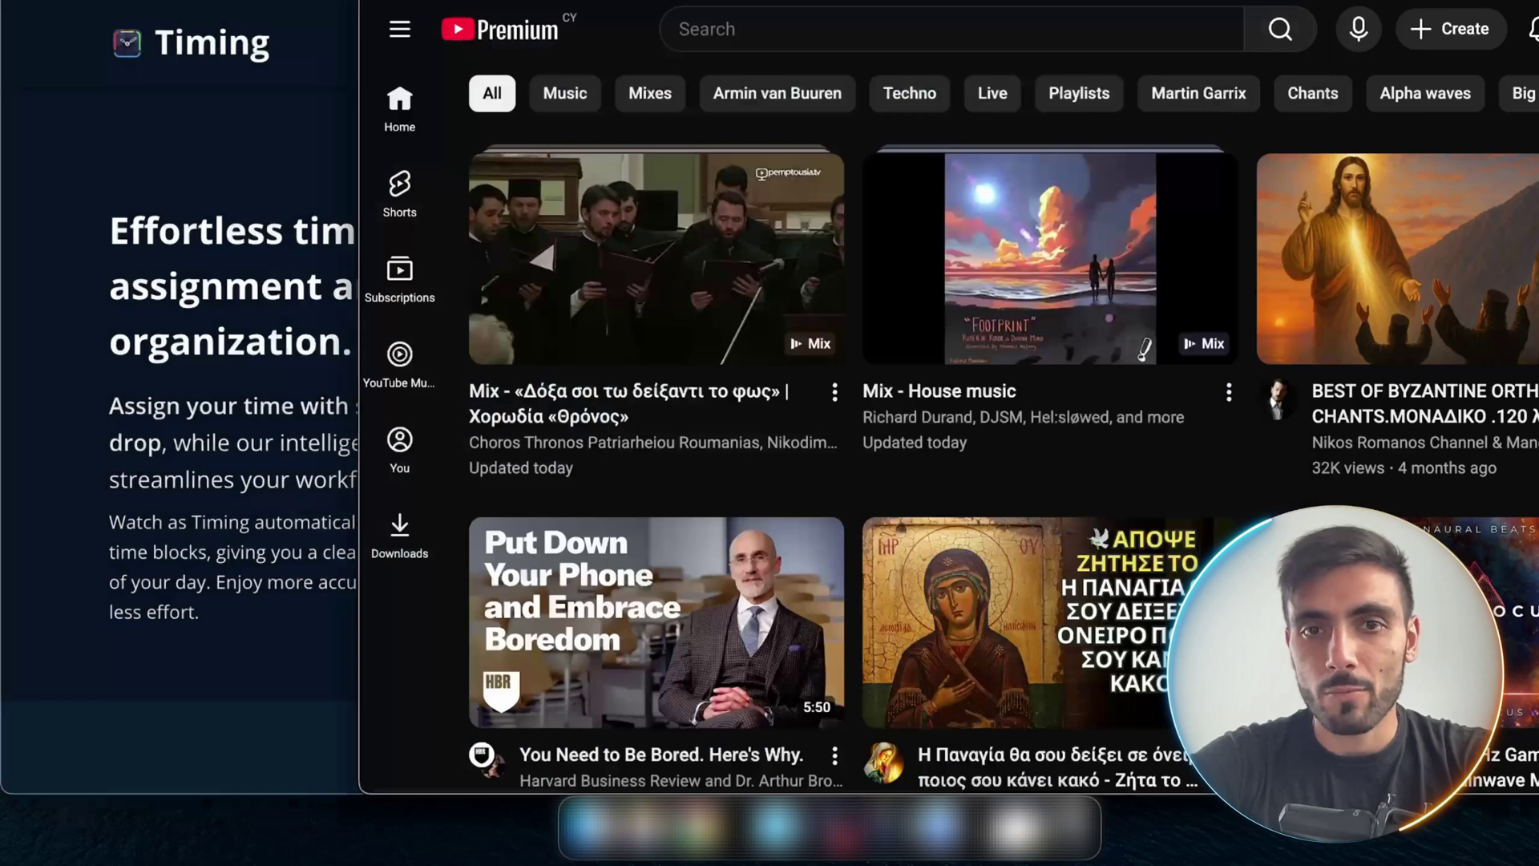
- In Word, generate Copilot's gravity science project ideas, then return to Timing
scroll(802, 441, "down", 10)
scroll(801, 441, "down", 5)
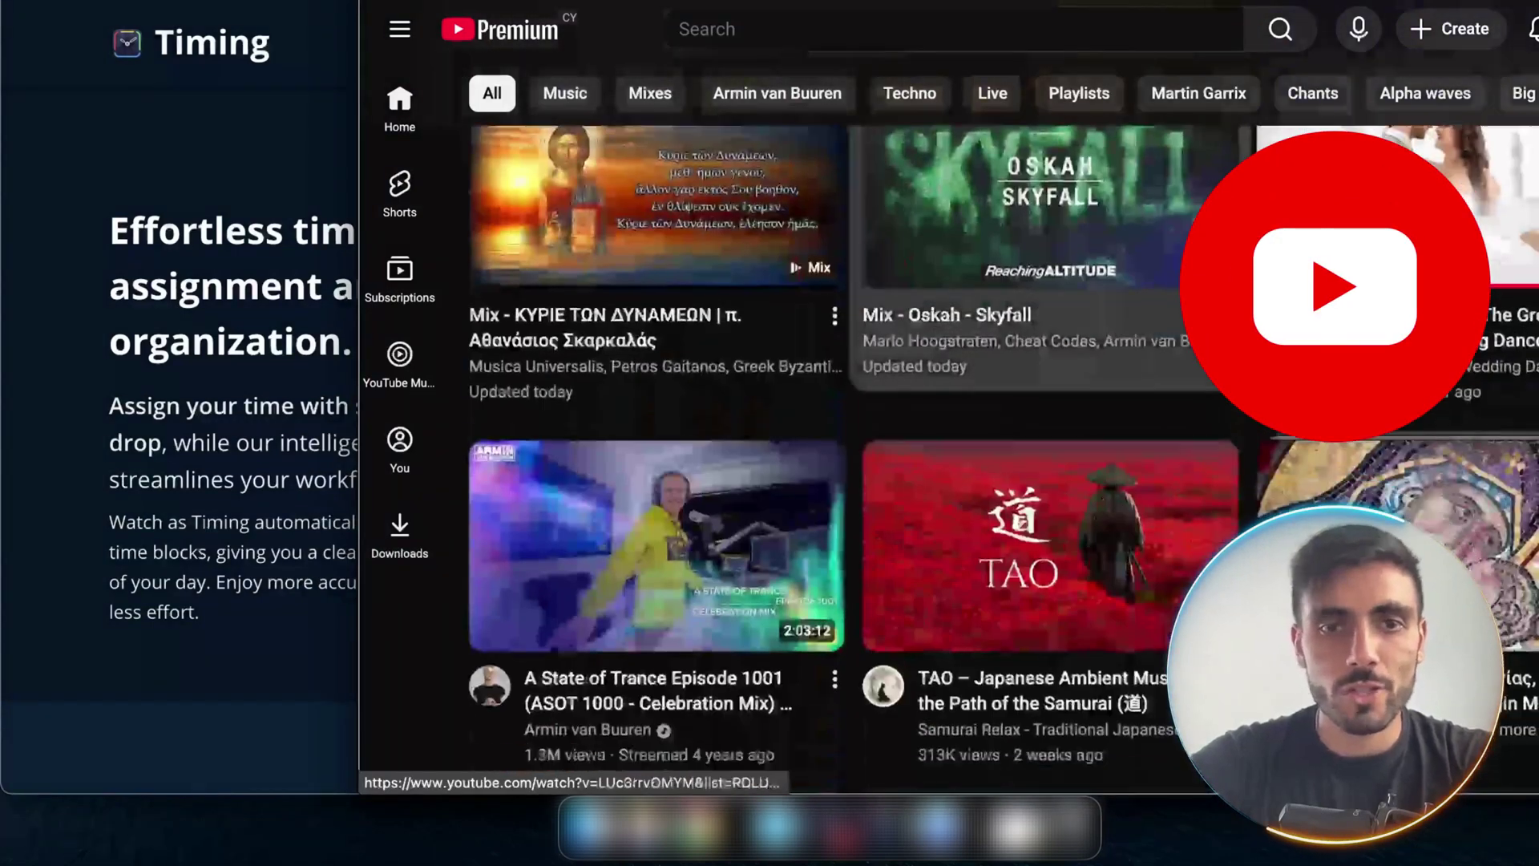
left_click(937, 826)
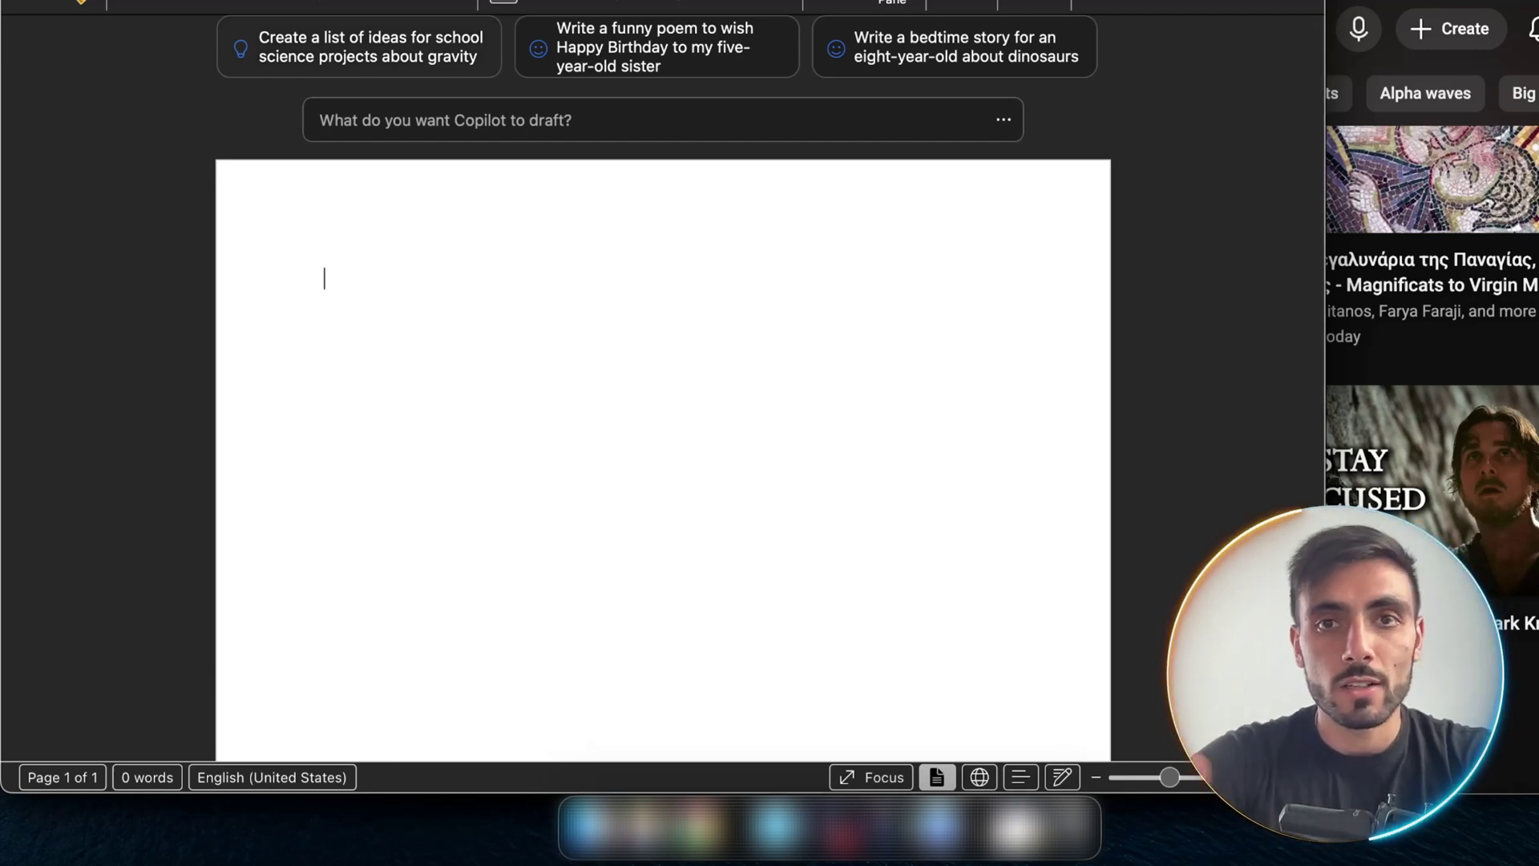
left_click(425, 60)
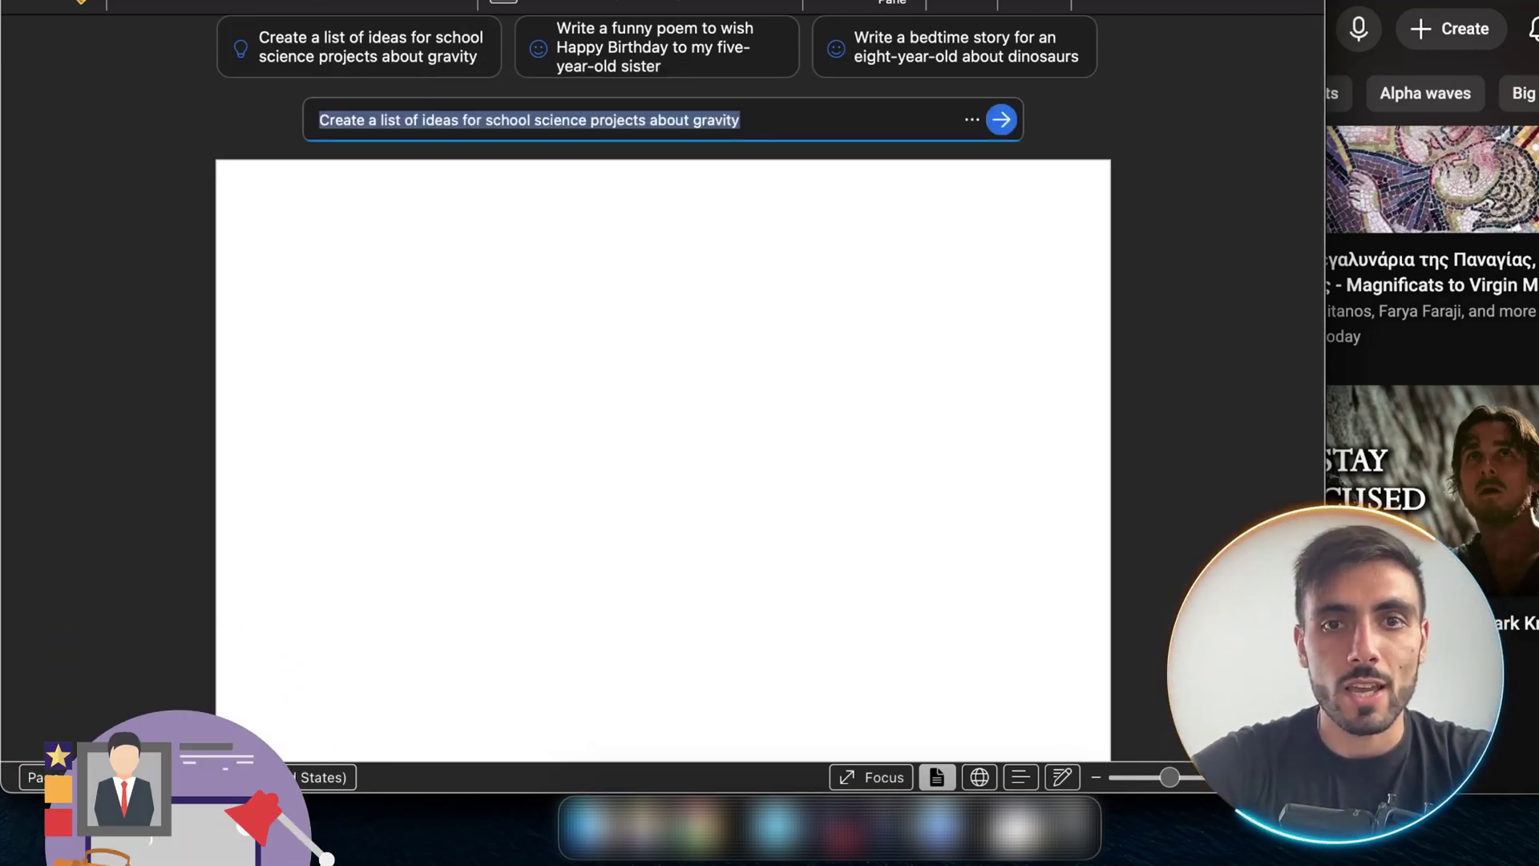
key("Return")
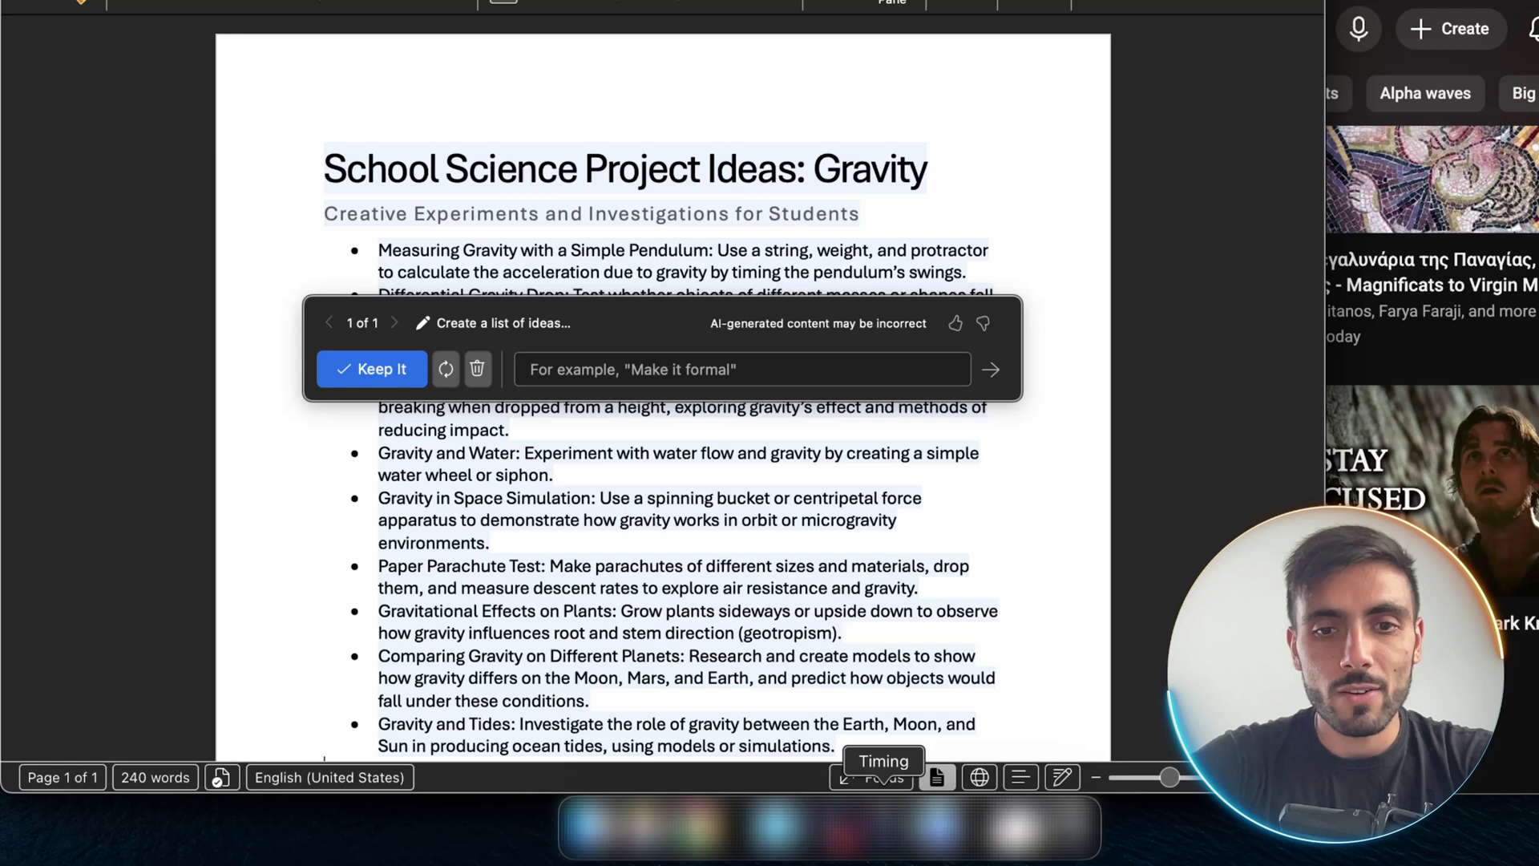
left_click(883, 825)
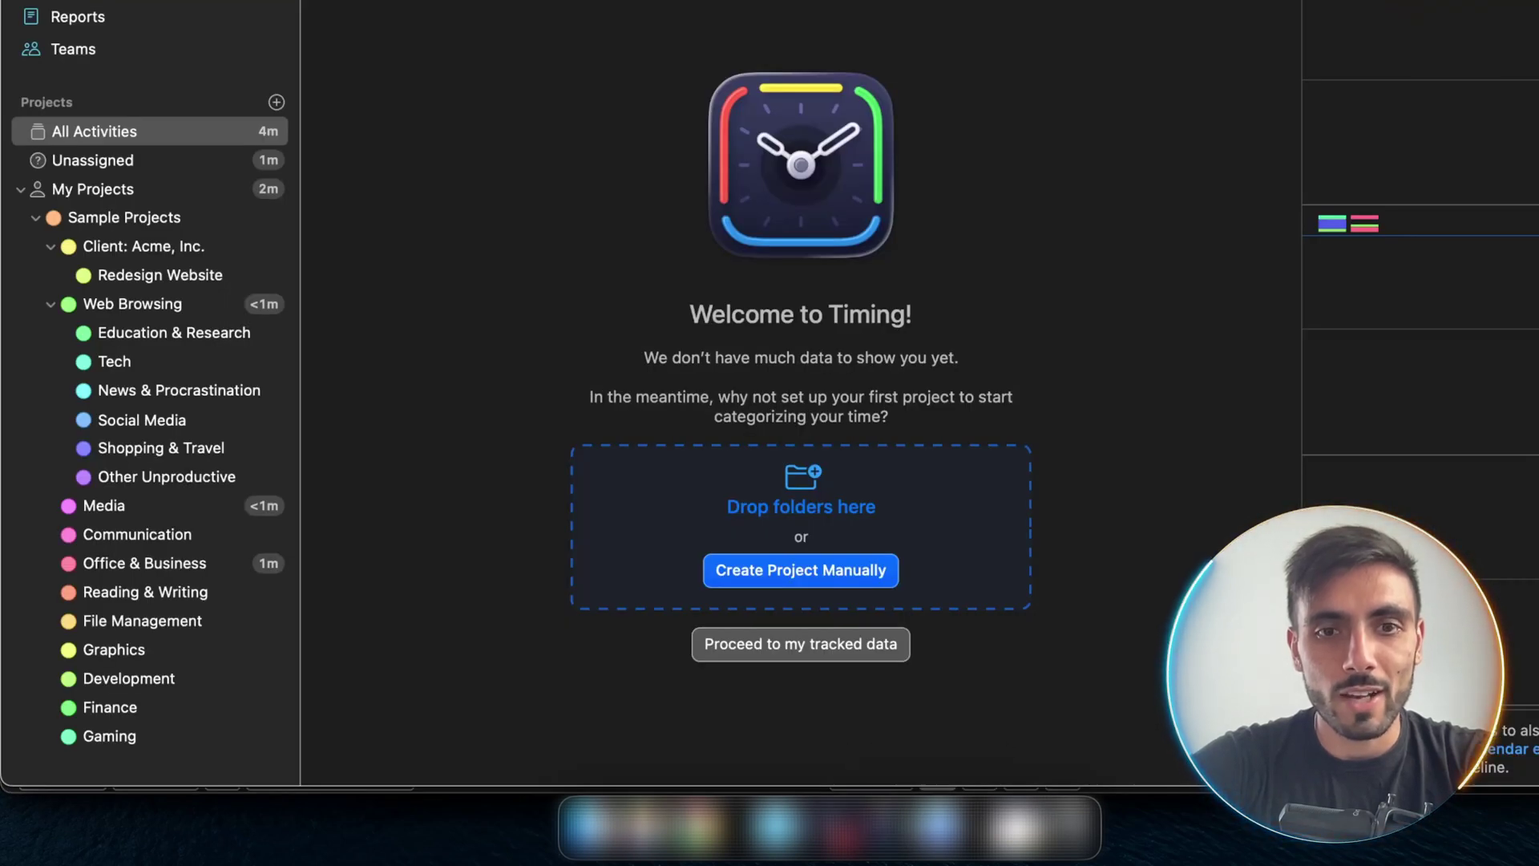
- Open the Start Timer form, then view Unassigned, My Projects and Sample Projects
key("super+t")
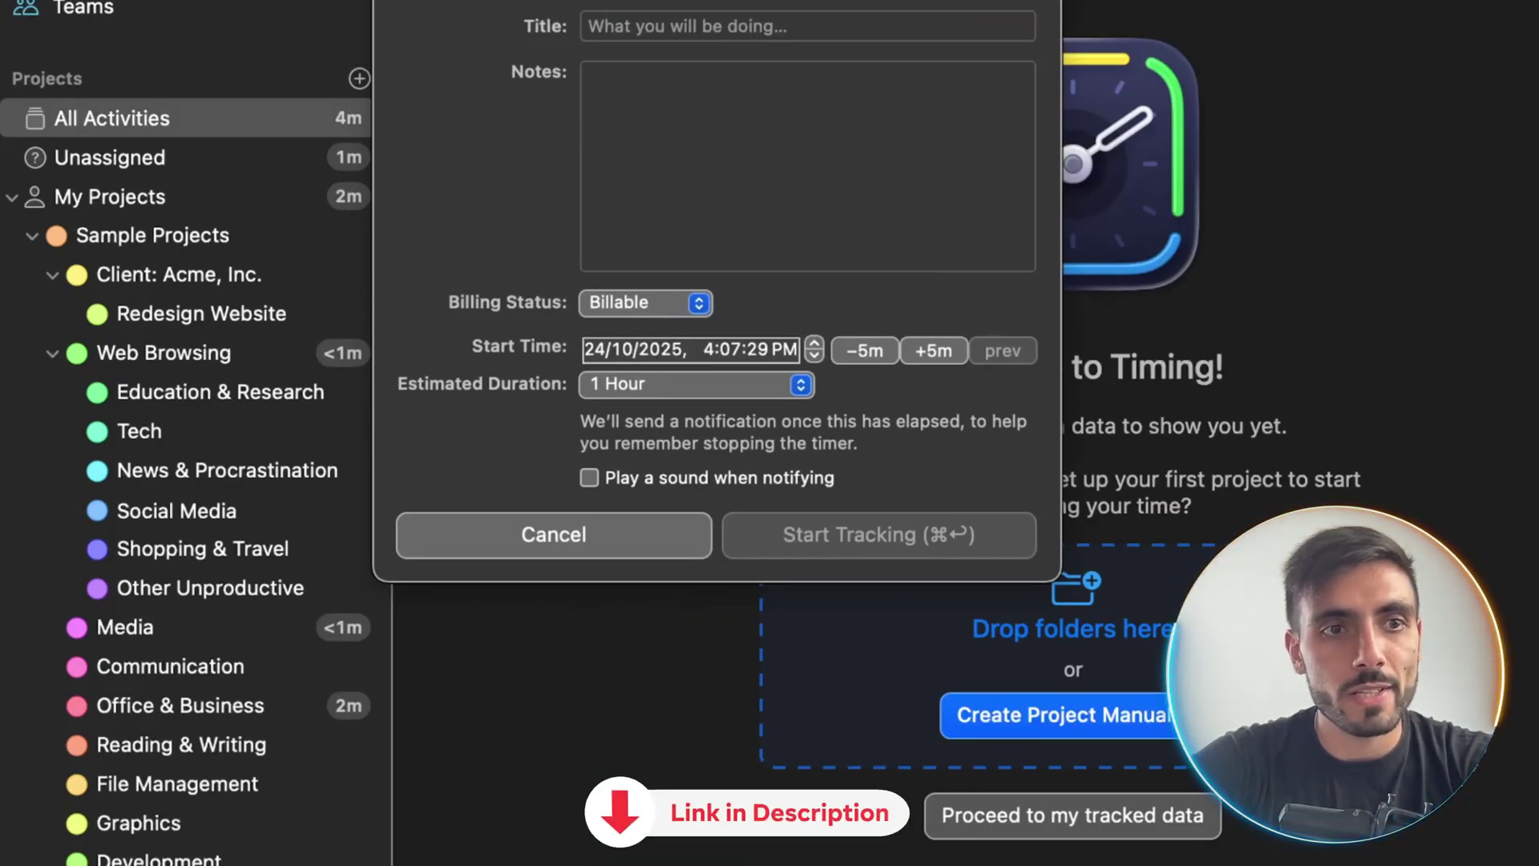
left_click(110, 157)
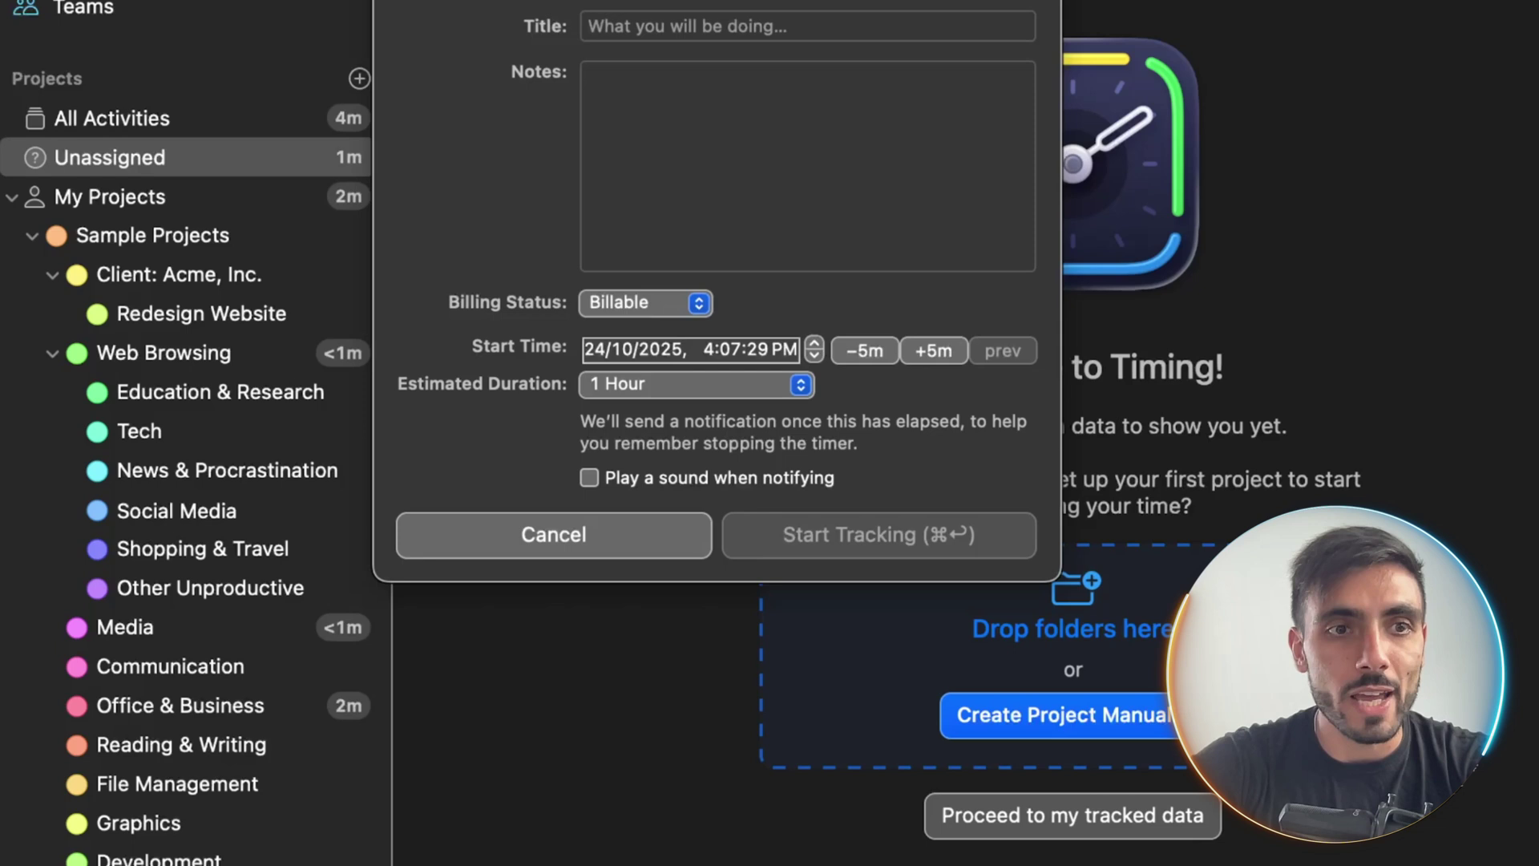
left_click(110, 197)
left_click(153, 235)
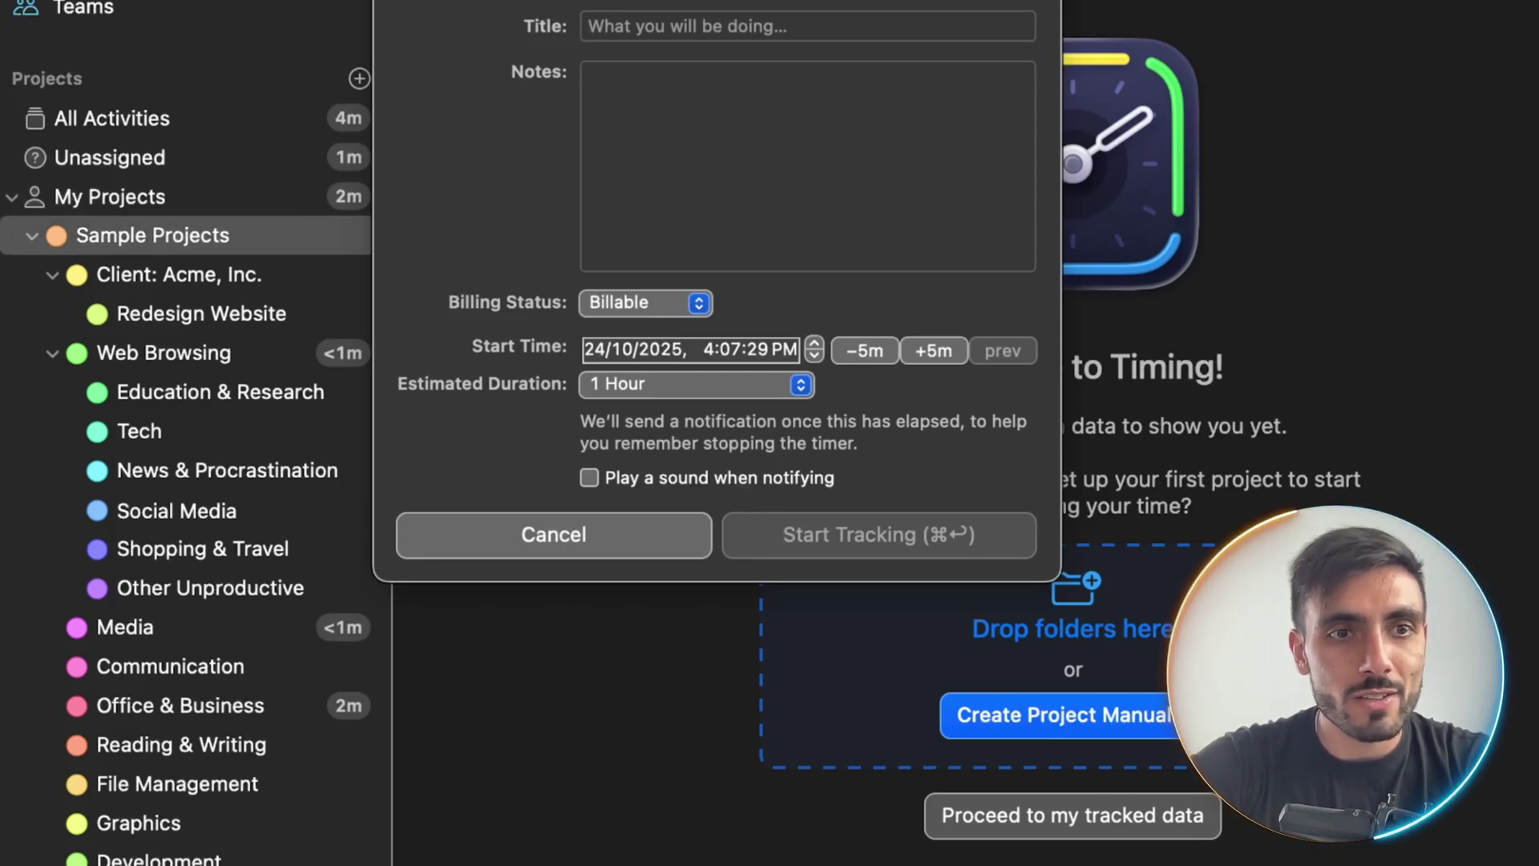
- View the Web Browsing, Media and Office & Business projects, then My Projects again
left_click(164, 353)
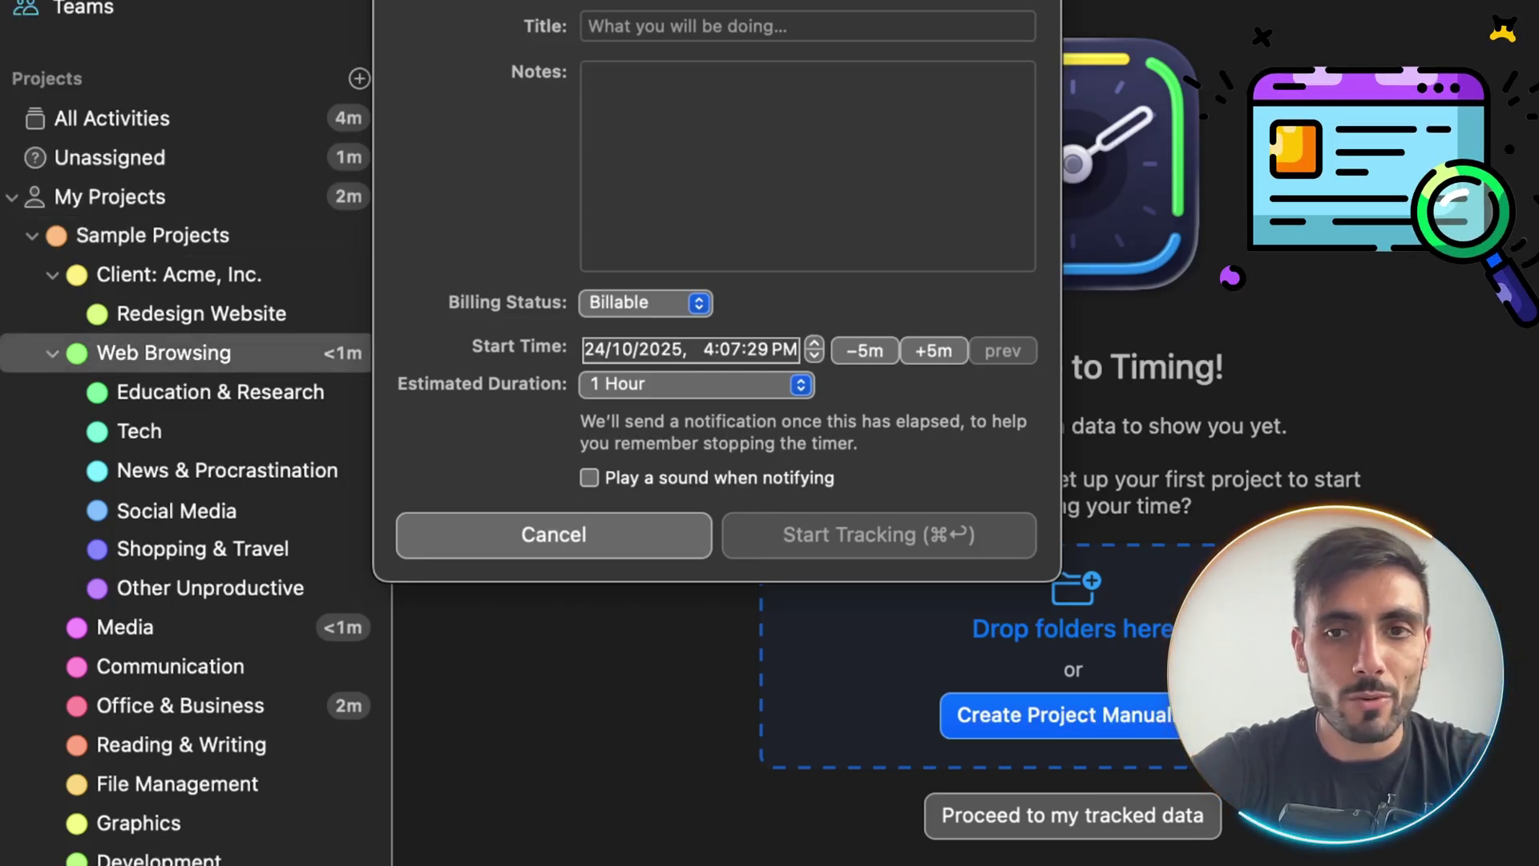
left_click(125, 627)
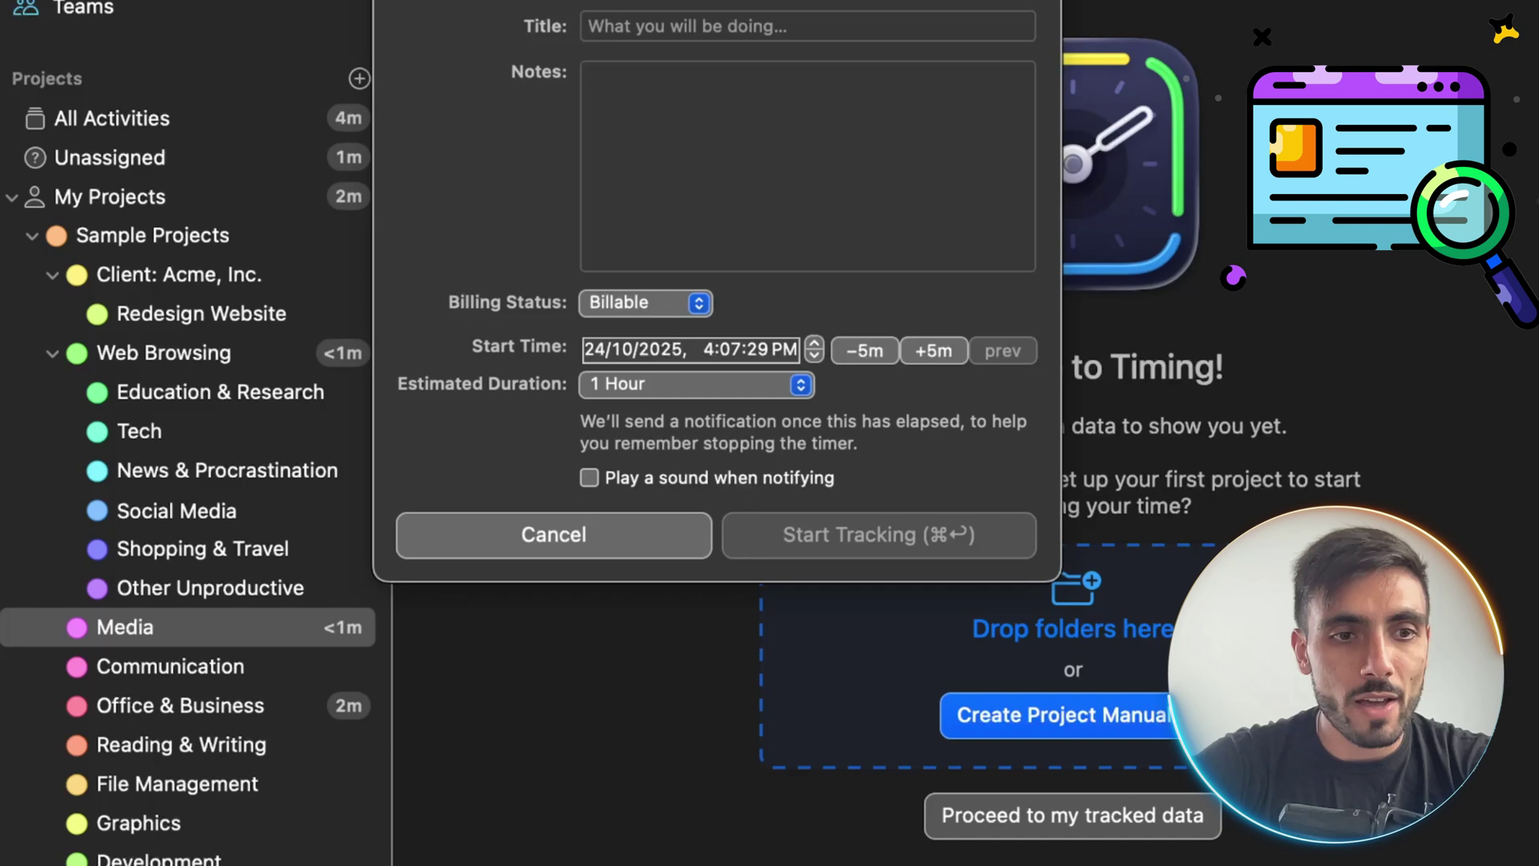
left_click(181, 705)
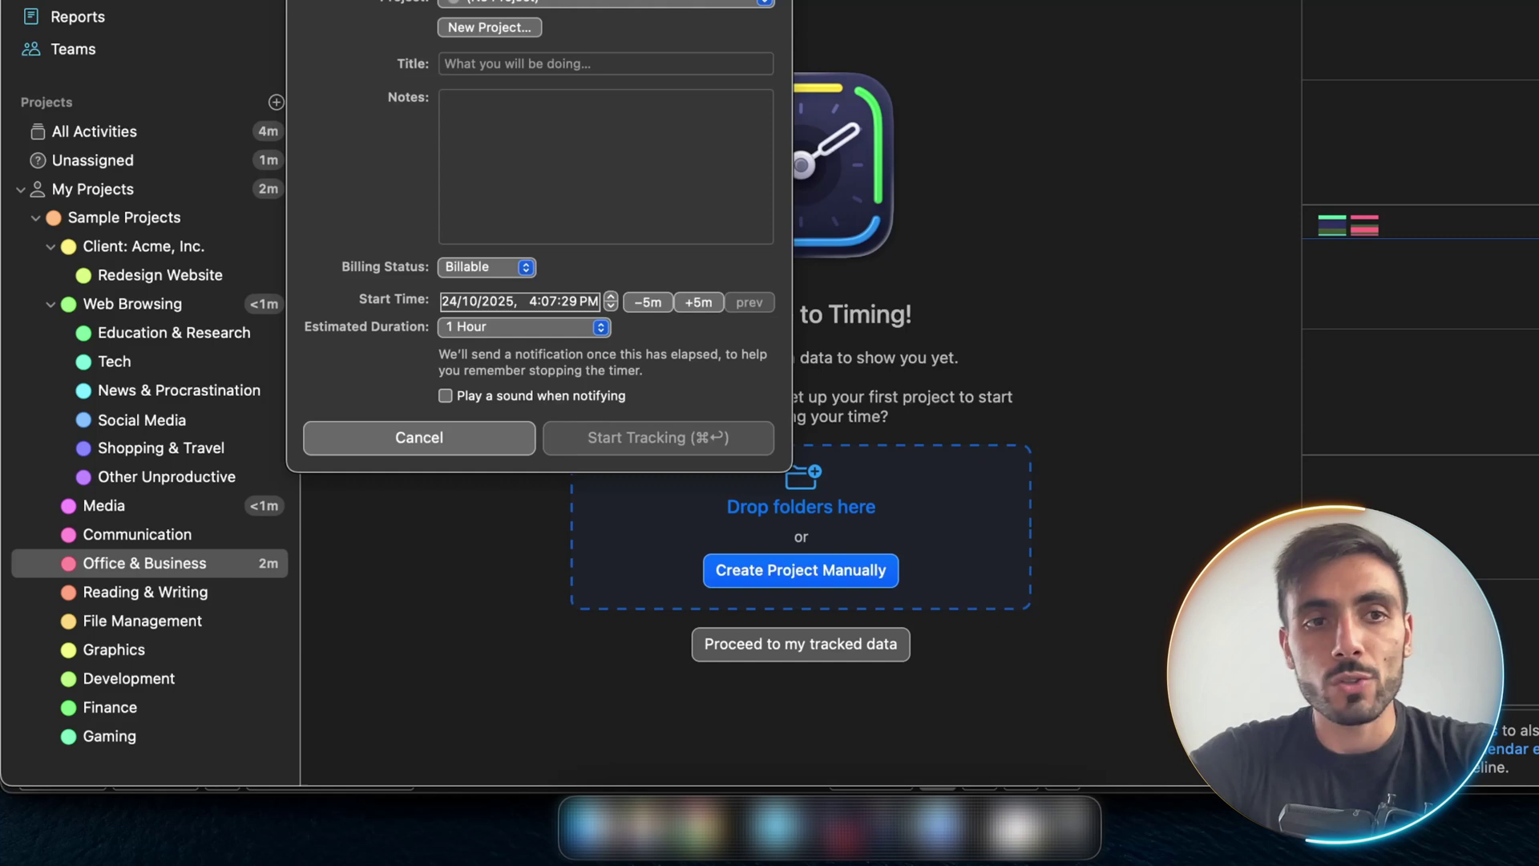
left_click(93, 189)
left_click(132, 303)
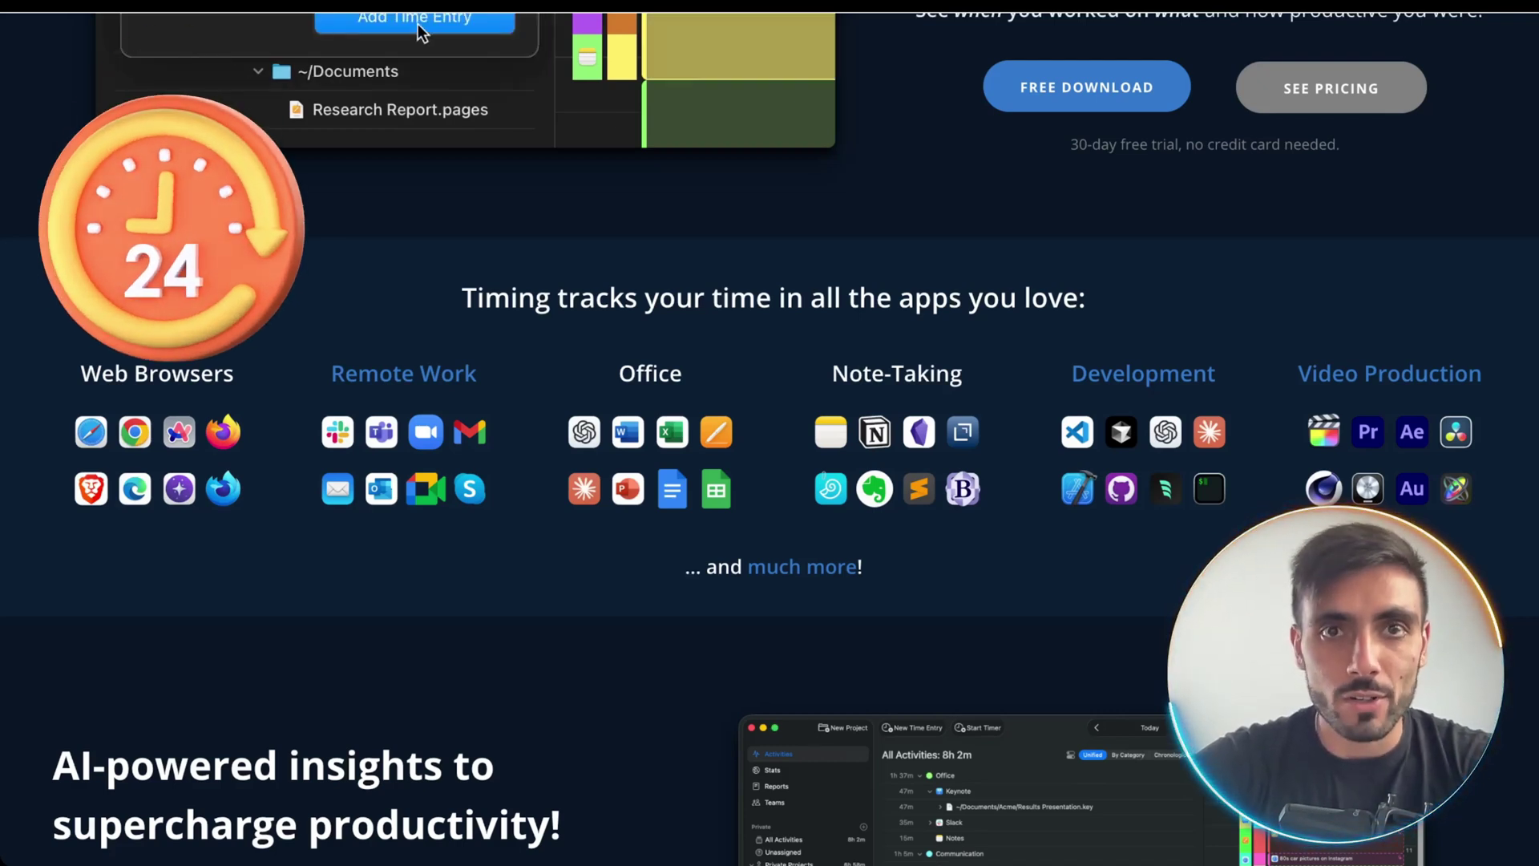
- Scroll timingapp.com past the apps grid to the AI-powered insights section
scroll(422, 34, "down", 6)
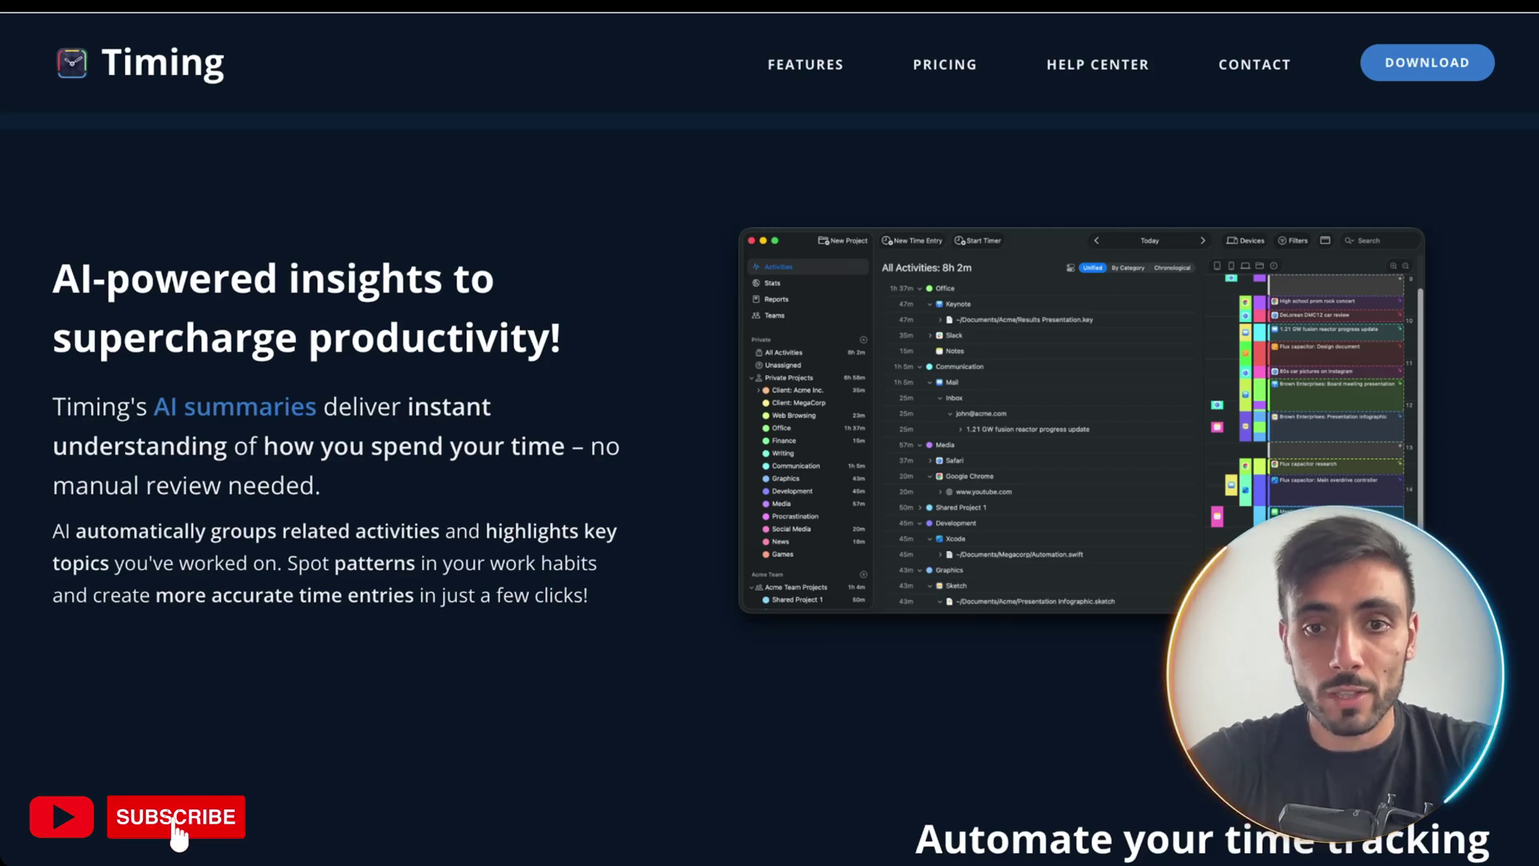
- Scroll timingapp.com down to the What Our Users Say testimonials
scroll(770, 481, "down", 7)
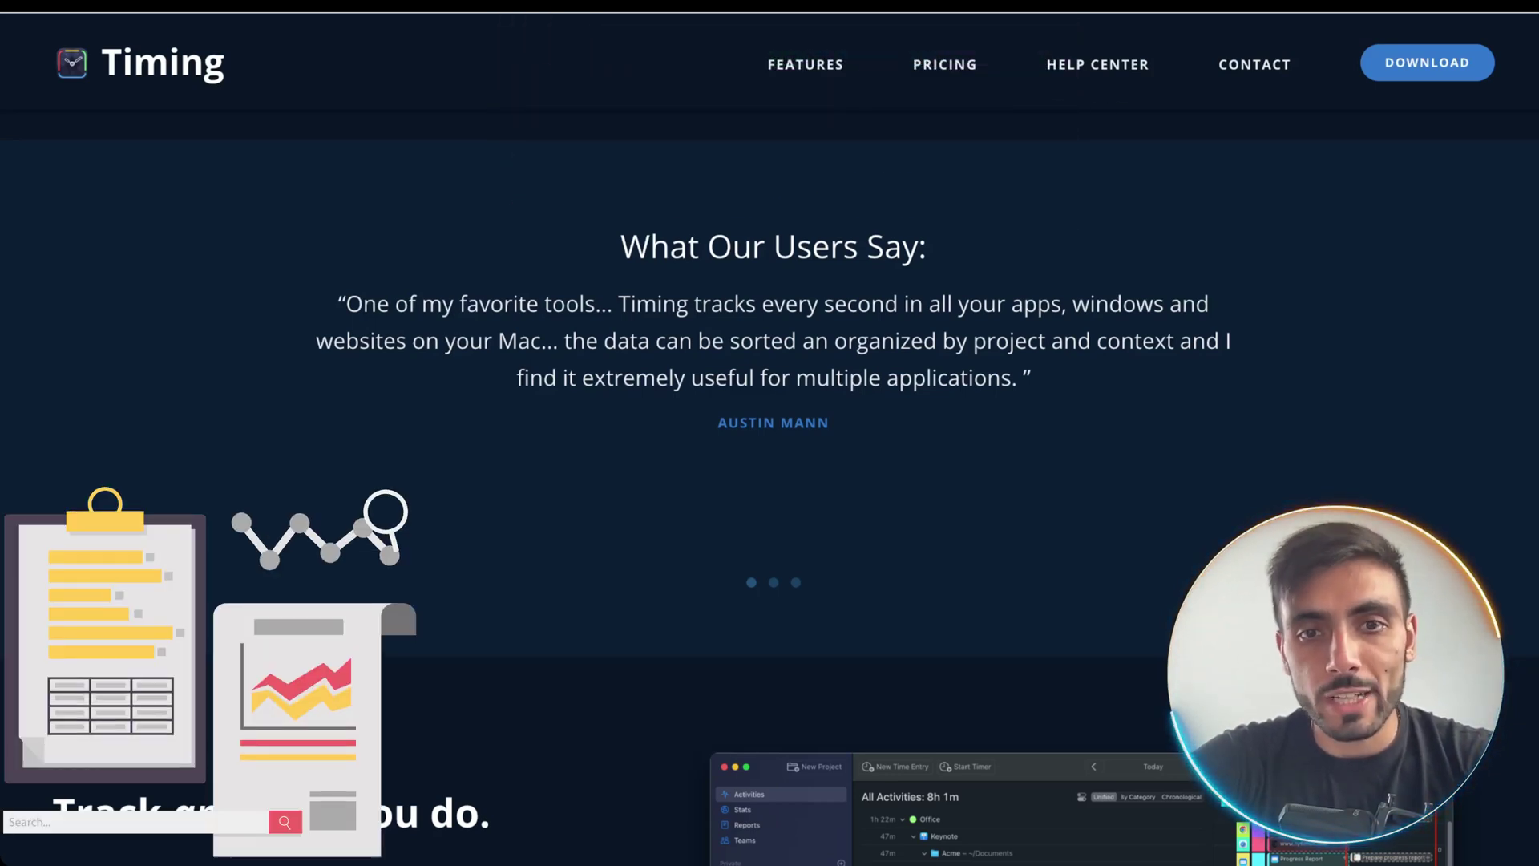
- Scroll timingapp.com to the Privacy-friendly time tracking for teams section
scroll(770, 481, "down", 6)
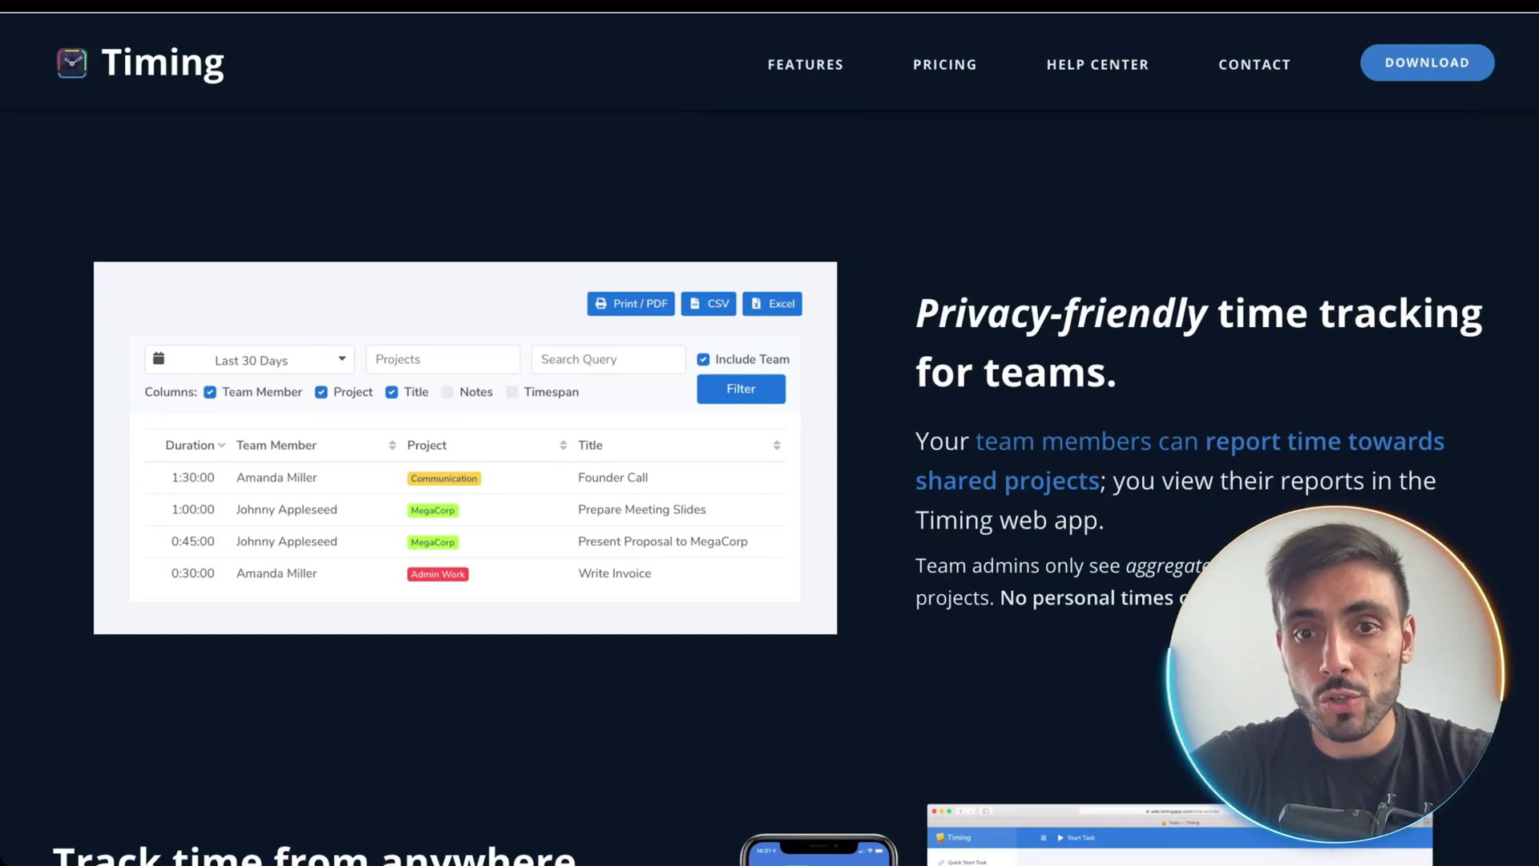
- Scroll the timingapp.com page past 'Track time from anywhere' down to the Features list
scroll(769, 433, "down", 8)
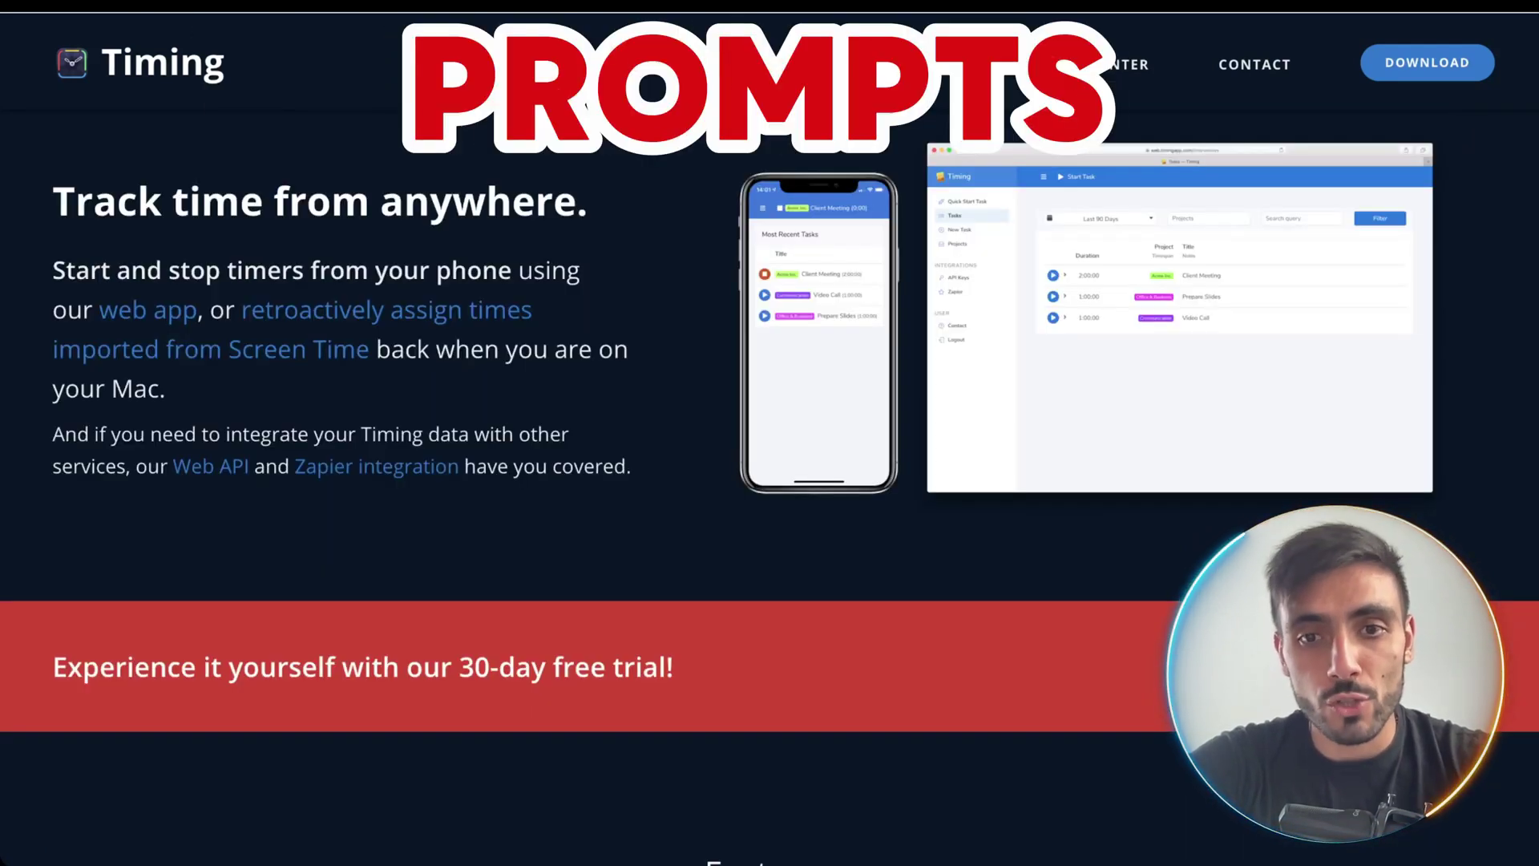
scroll(770, 433, "down", 8)
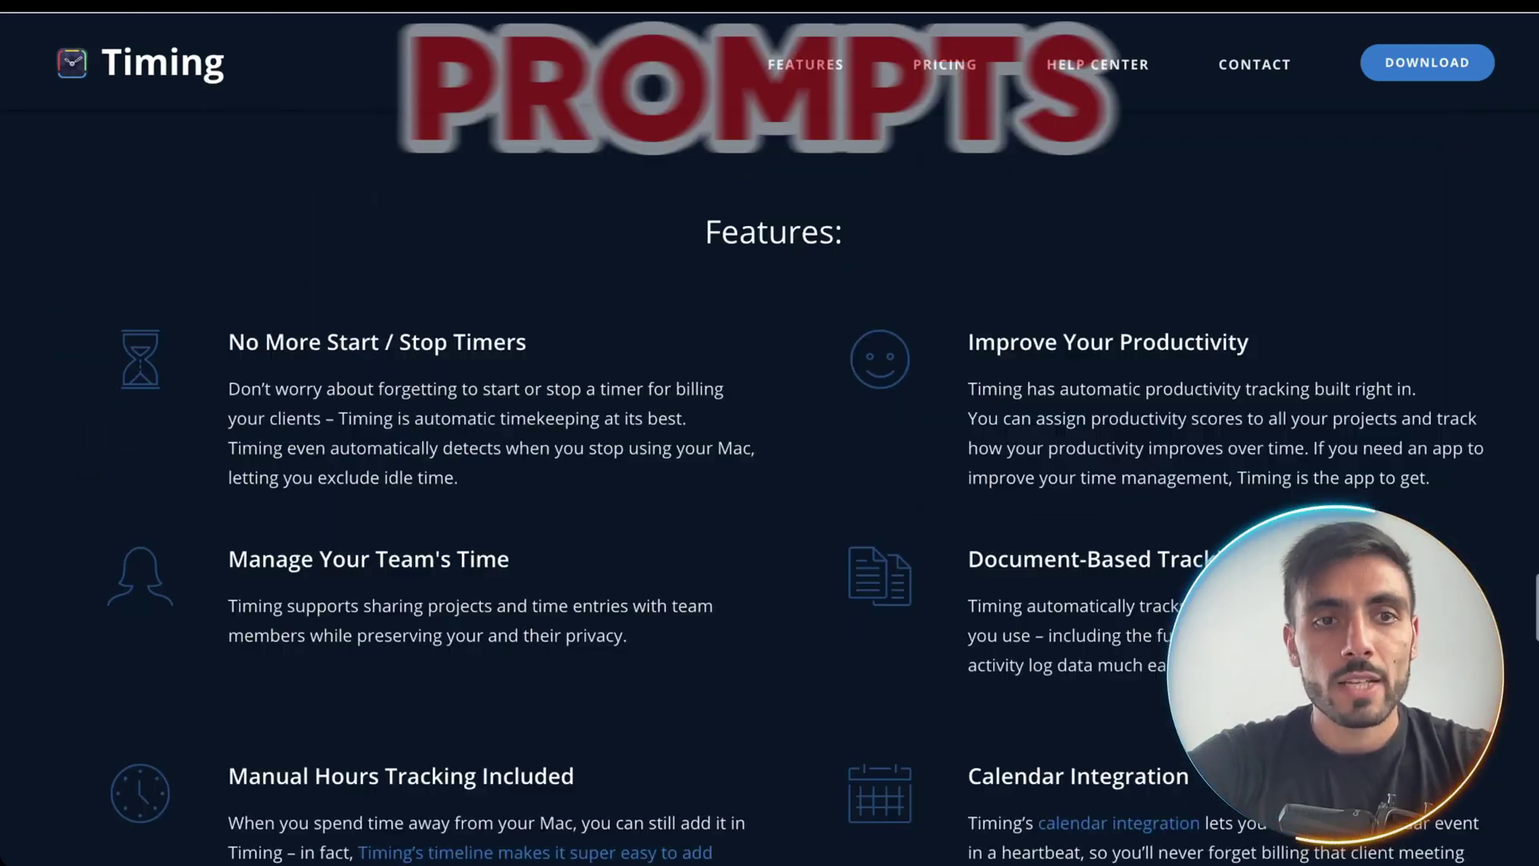